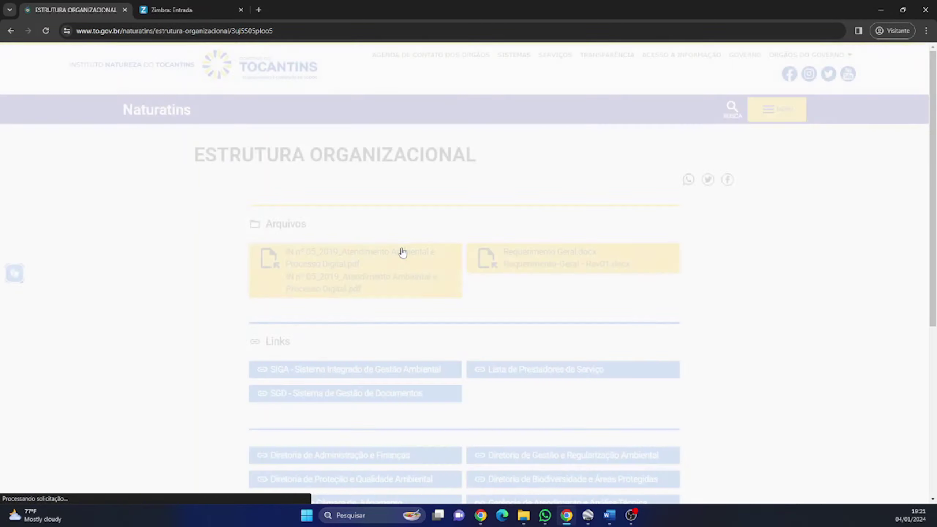
# Step: Go through Diretoria de Gestão, Gerência de Recursos Hídricos, SETCAU and LINK REGLA/CNARH - ANA to the snirh.gov.br portal link
pyautogui.scroll(-2, 379, 331)
pyautogui.click(513, 383)
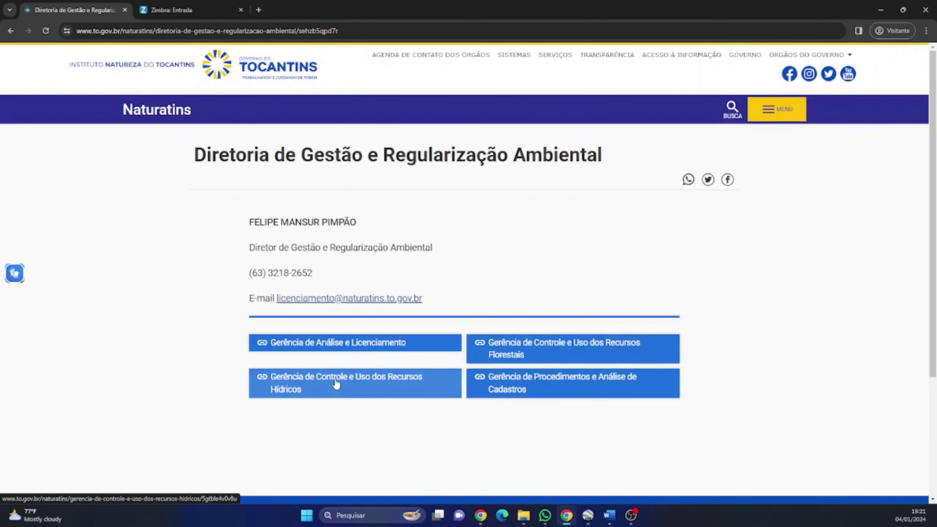
pyautogui.click(336, 381)
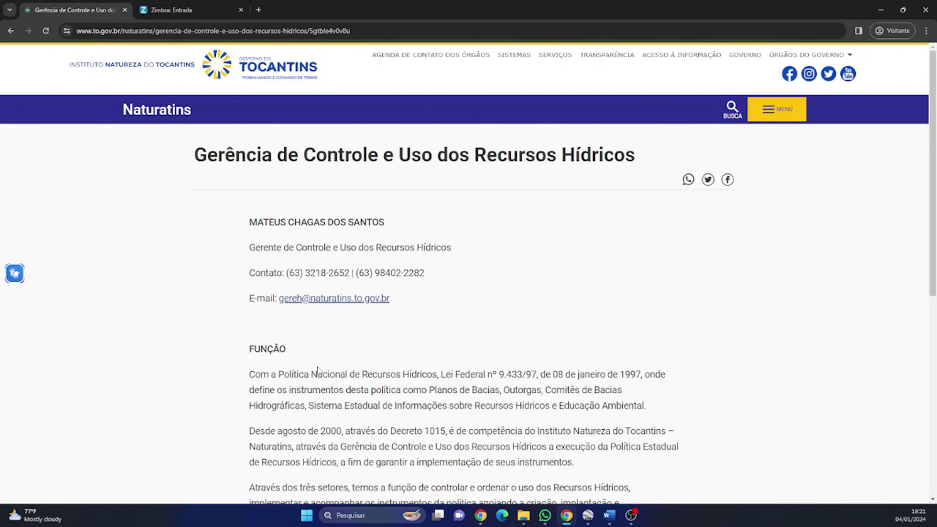
pyautogui.scroll(-5, 318, 369)
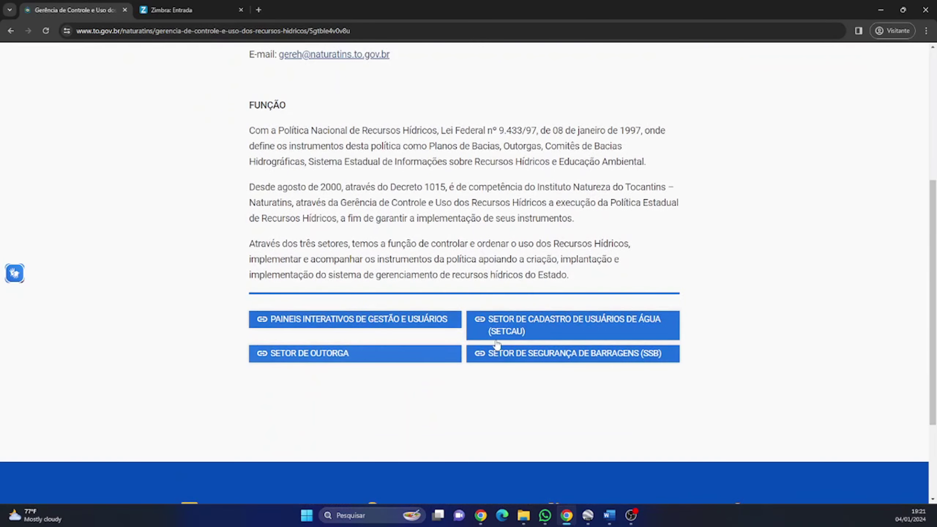
pyautogui.click(497, 338)
pyautogui.scroll(-2, 300, 327)
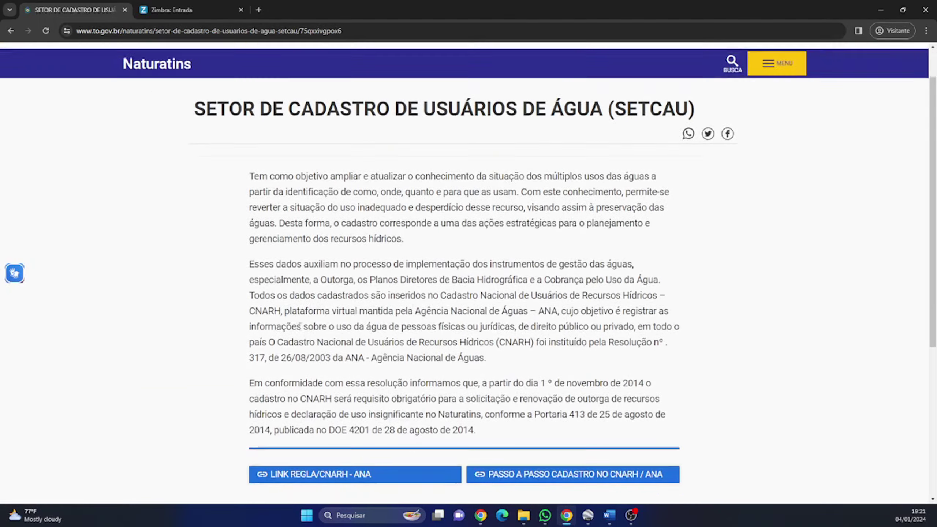
pyautogui.scroll(-3, 299, 326)
pyautogui.click(310, 357)
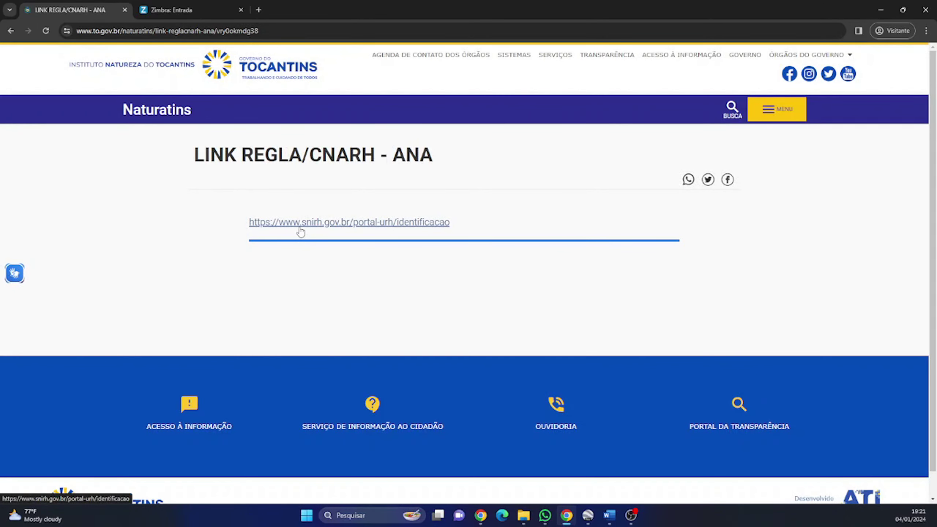
pyautogui.click(301, 228)
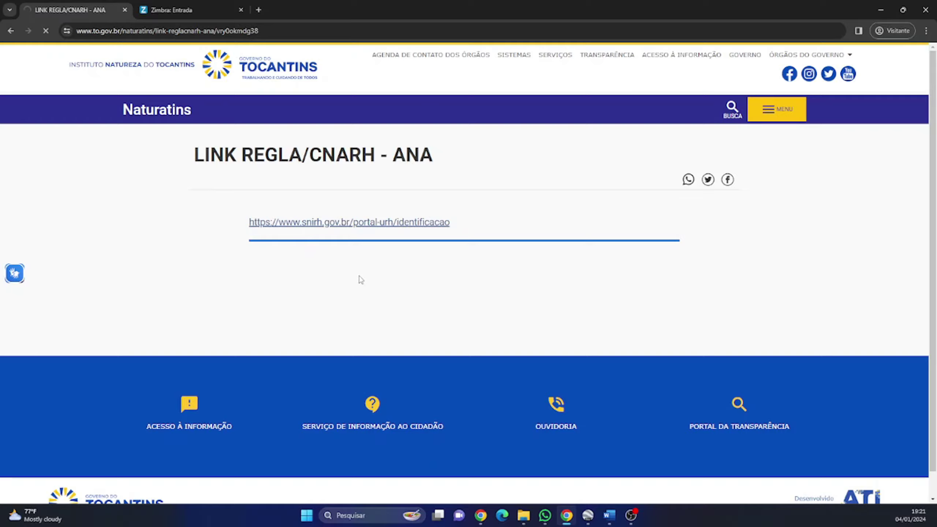
# Step: Confirm the organisation's CNPJ and continue to the Registro do Usuário form
pyautogui.hotkey('alt', 'Tab')
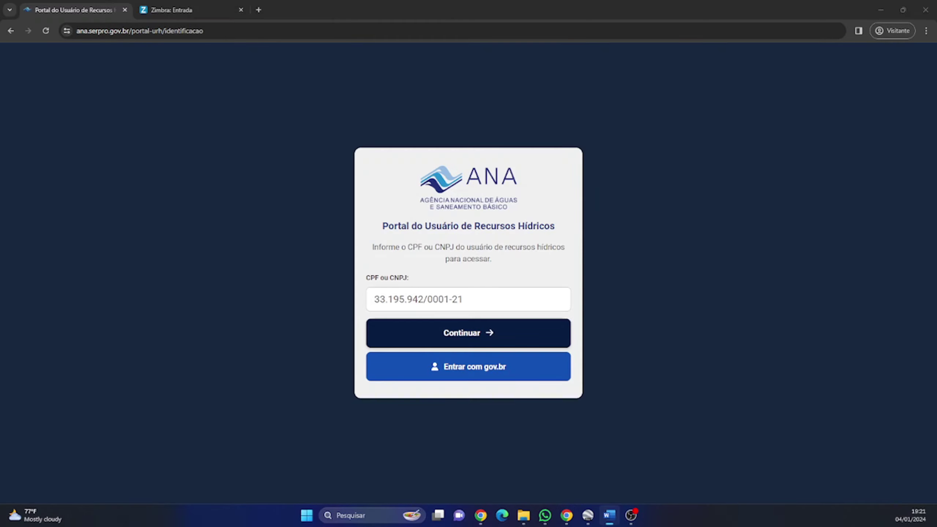
pyautogui.hotkey('alt', 'Tab')
pyautogui.hotkey('alt', 'Tab')
pyautogui.click(483, 299)
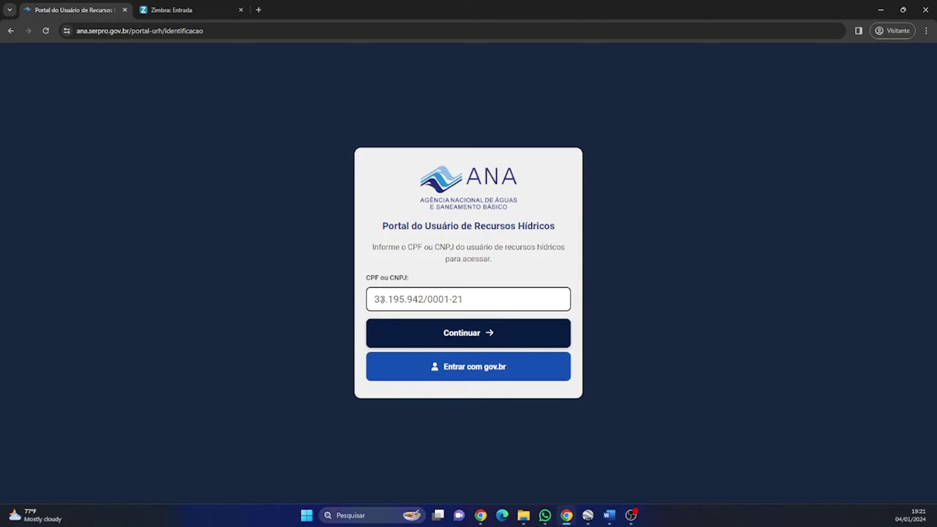
pyautogui.moveTo(477, 299); pyautogui.dragTo(356, 302)
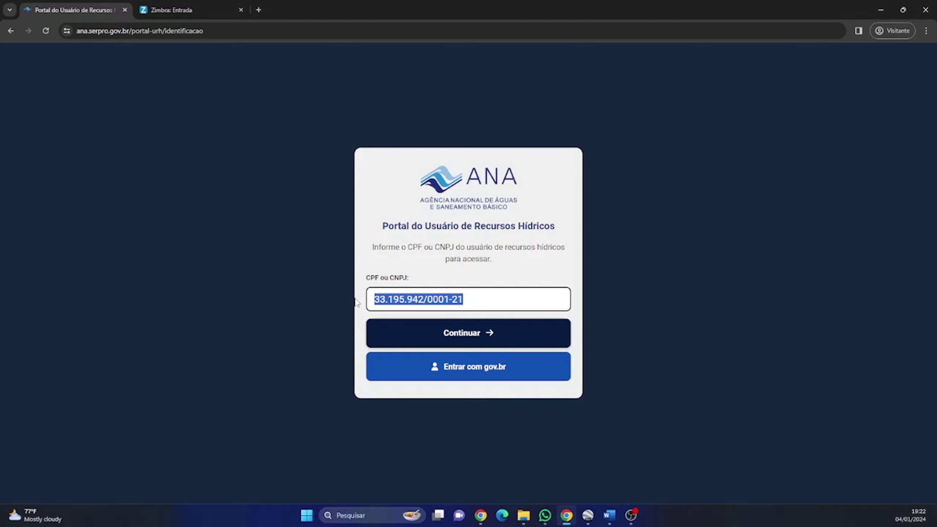
pyautogui.click(357, 302)
pyautogui.click(450, 334)
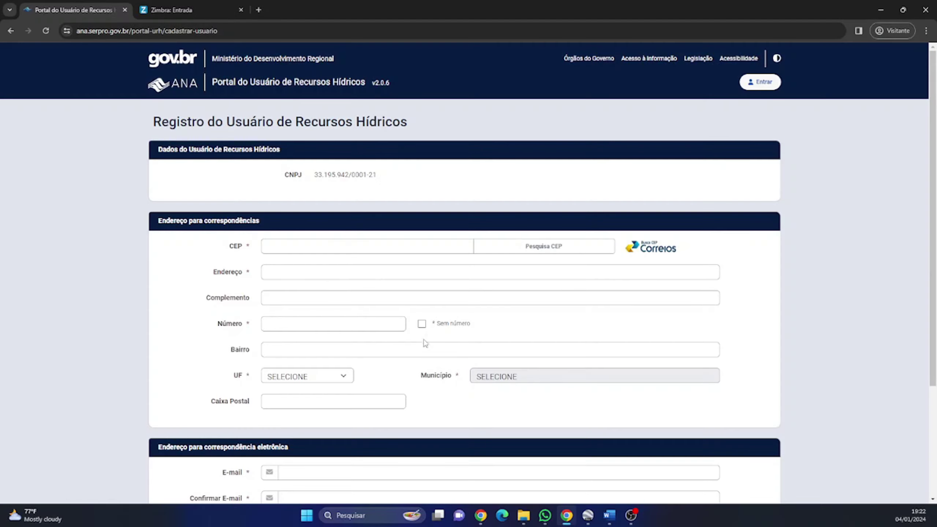
# Step: Enter the CEP, look up its address and mark it Sem número
pyautogui.click(286, 245)
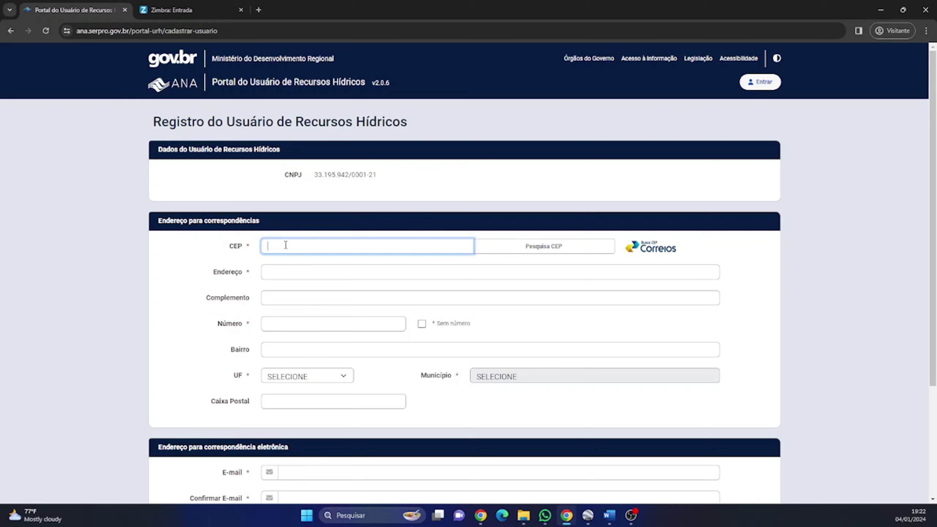
pyautogui.write('77.006-336')
pyautogui.click(517, 248)
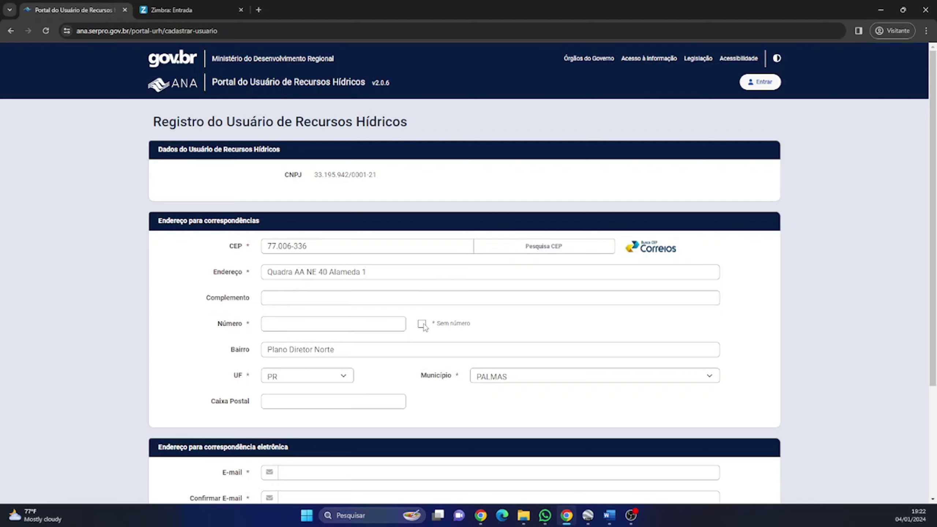
pyautogui.click(422, 323)
pyautogui.scroll(-2, 295, 318)
pyautogui.scroll(-2, 293, 318)
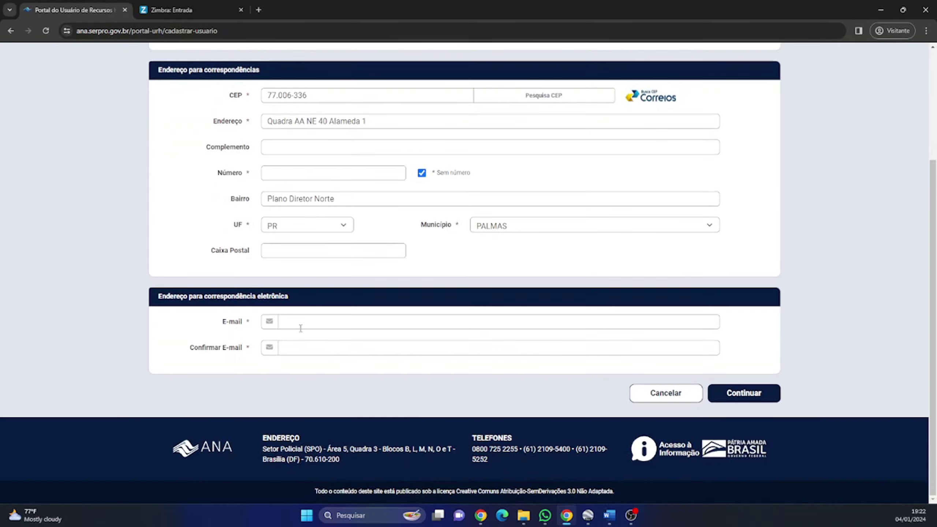
# Step: Enter and confirm the contact e-mail, then submit the user registration
pyautogui.click(302, 321)
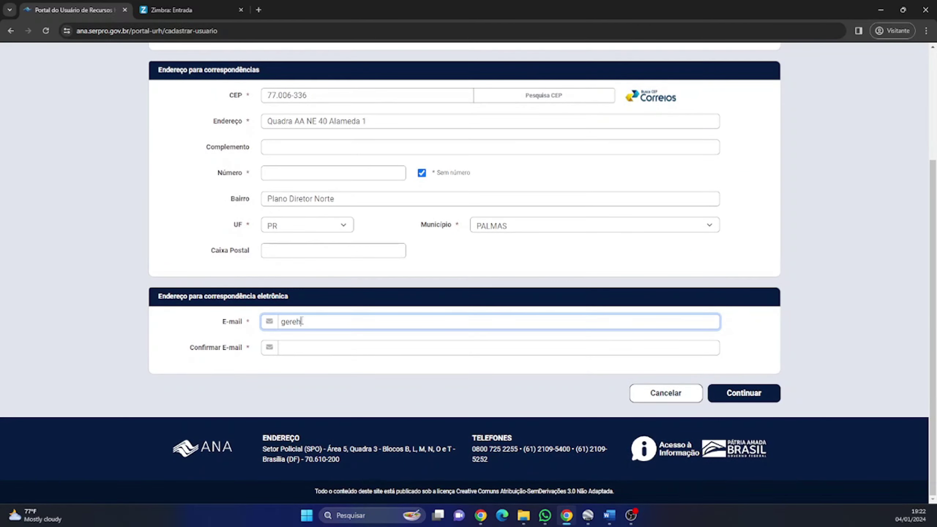
pyautogui.hotkey('ctrl', 'a')
pyautogui.hotkey('ctrl', 'c')
pyautogui.press('Tab')
pyautogui.hotkey('ctrl', 'v')
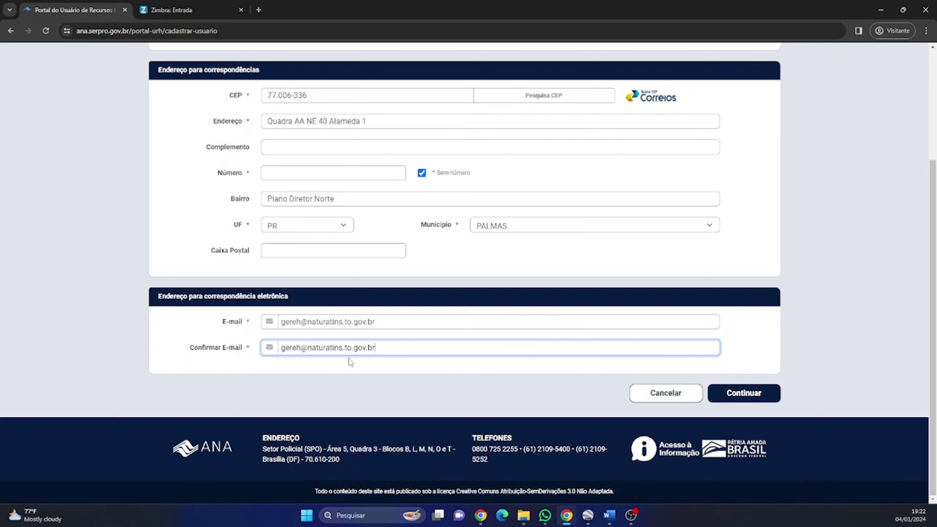
pyautogui.click(760, 398)
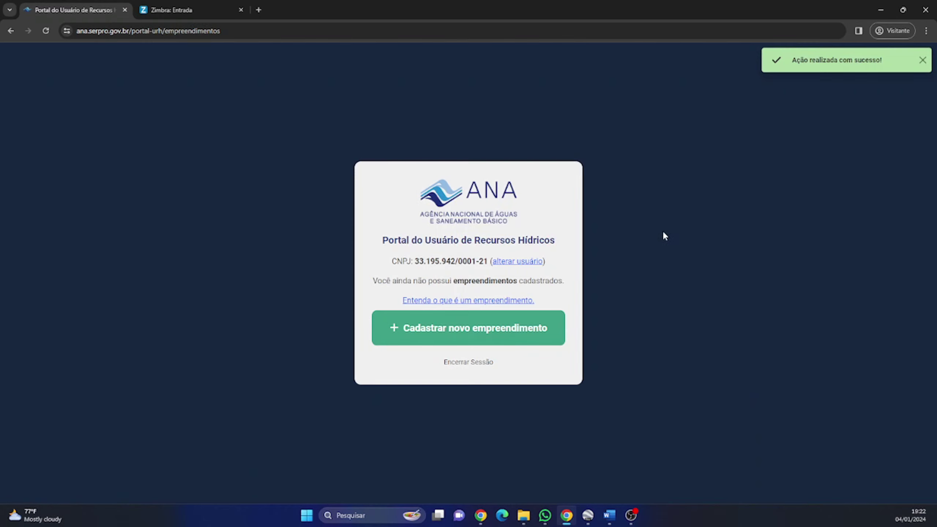
# Step: Start a new enterprise named FAZENDA NATURATINS with the declaration accepted and its address pasted
pyautogui.click(434, 330)
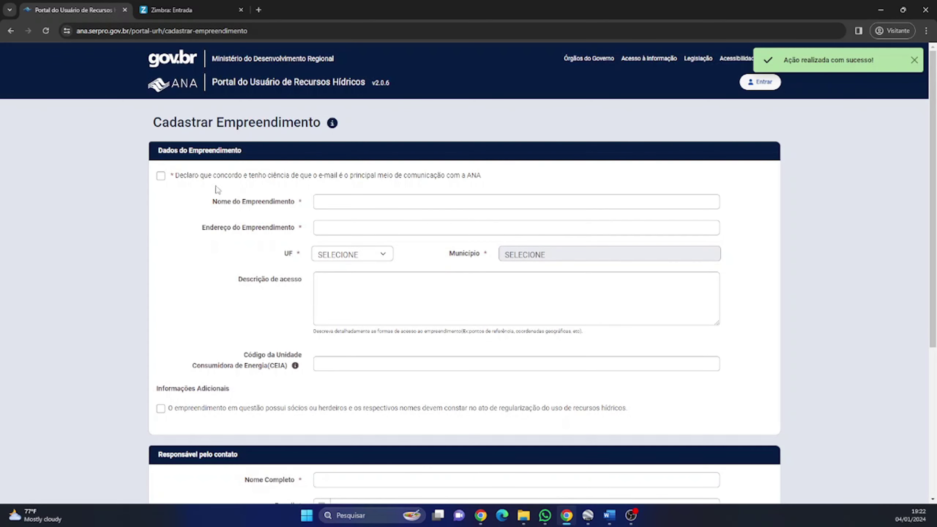
pyautogui.click(162, 177)
pyautogui.click(335, 204)
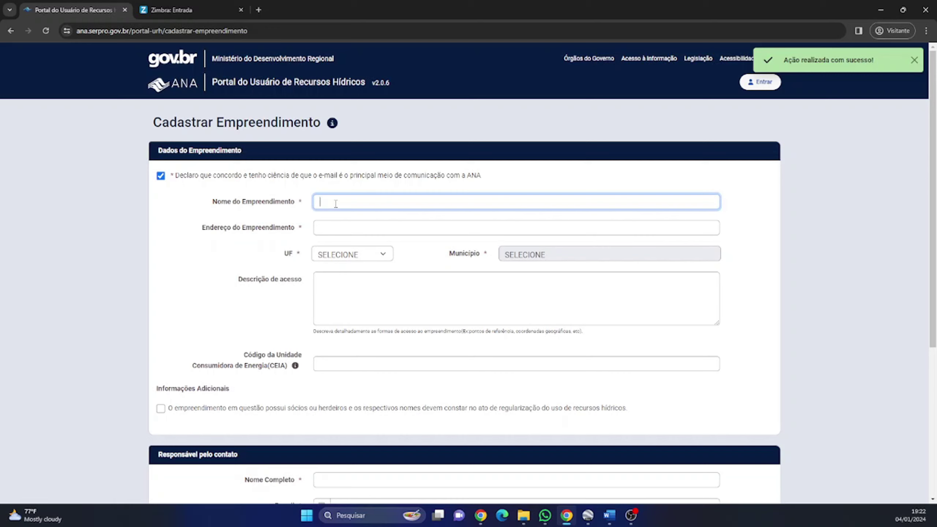
pyautogui.write('FAZENDA NATURATINS')
pyautogui.click(339, 229)
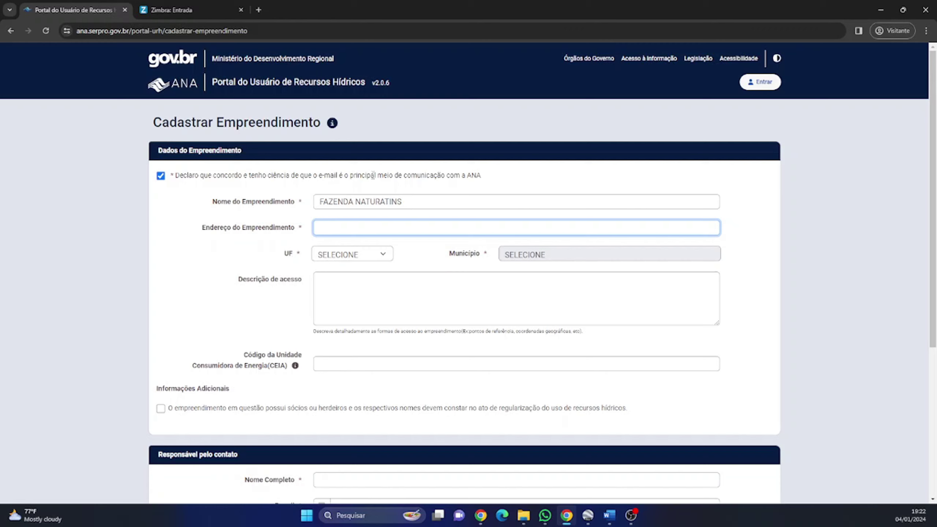
pyautogui.hotkey('alt', 'Tab')
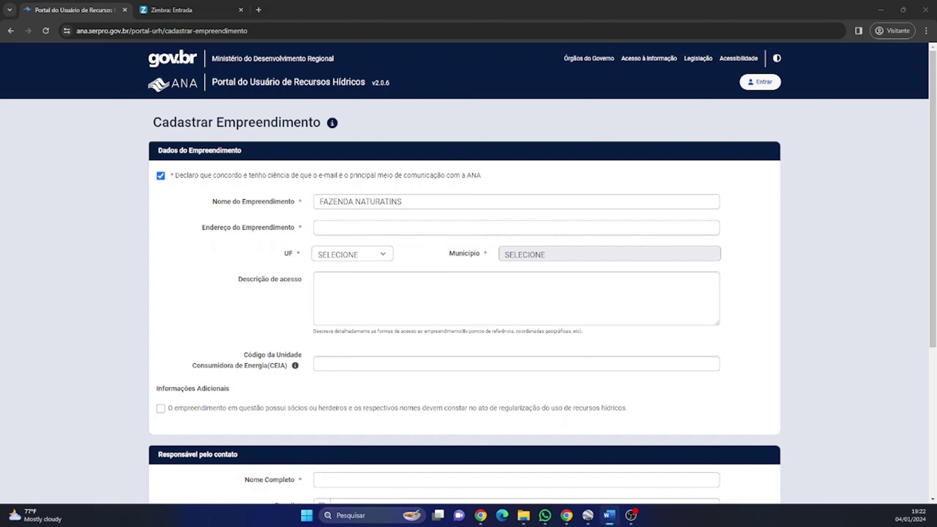
pyautogui.hotkey('ctrl', 'v')
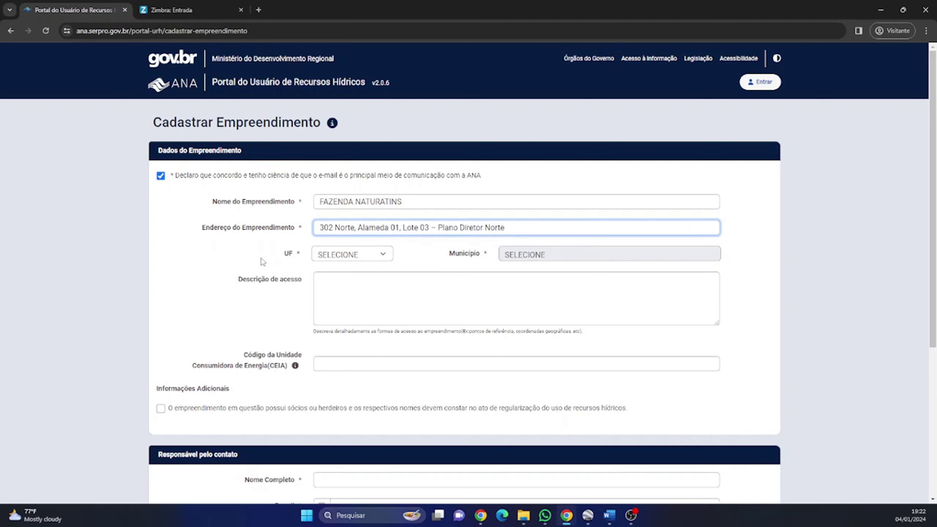
# Step: Set the enterprise's UF to TO and município to PALMAS
pyautogui.click(354, 257)
pyautogui.press('t')
pyautogui.press('Return')
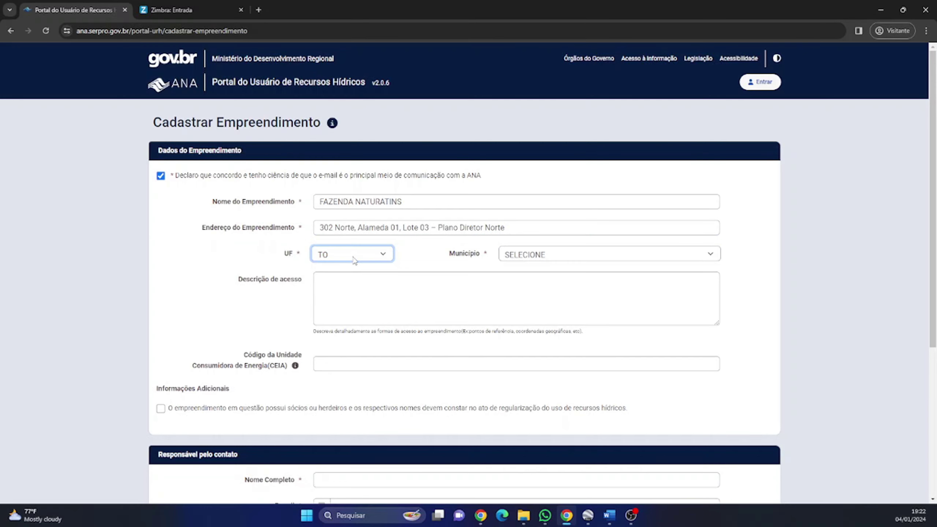
pyautogui.click(508, 258)
pyautogui.press('p')
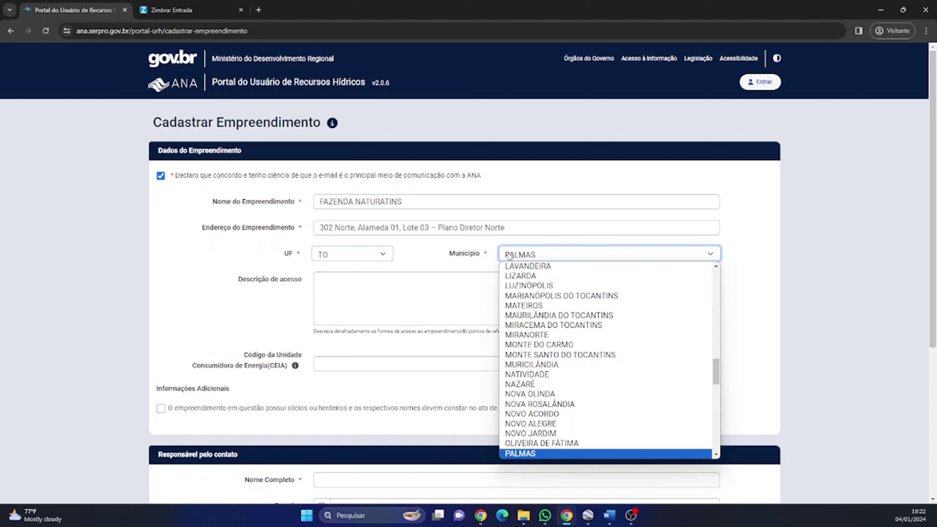
pyautogui.press('Return')
pyautogui.scroll(-5, 282, 269)
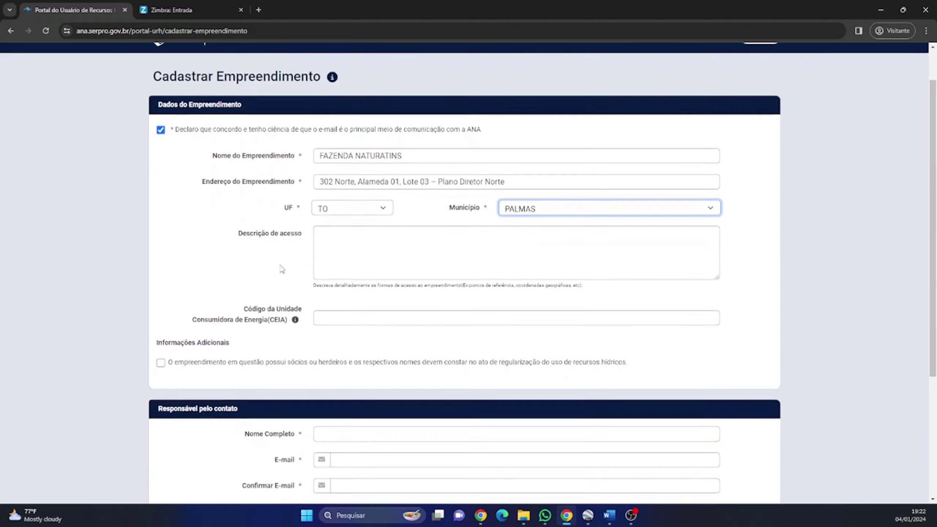
# Step: Enter the contact name INTITUTO NATUREZA DO TOCANTINS and the contact e-mail with its confirmation
pyautogui.click(335, 319)
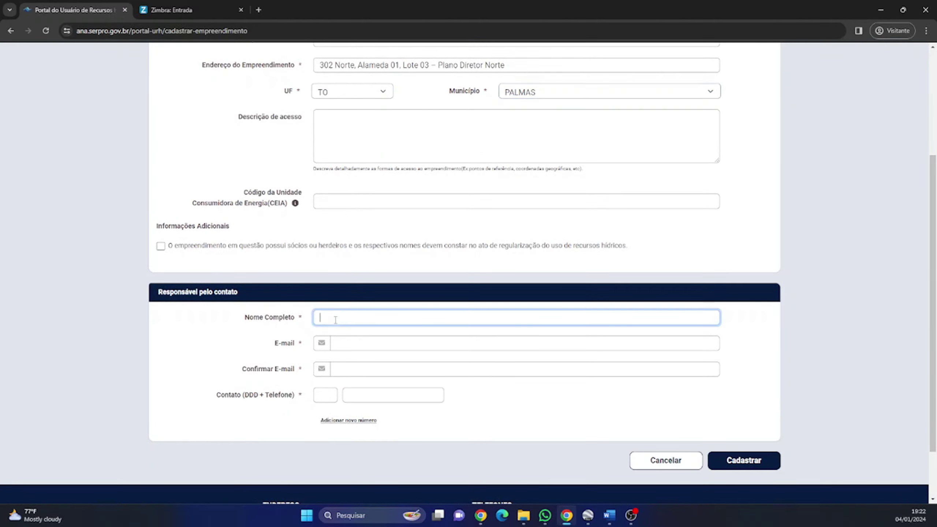
pyautogui.write('INTITUTO NATUREZA DO TOCAN')
pyautogui.press('BackSpace')
pyautogui.write('ANTINS')
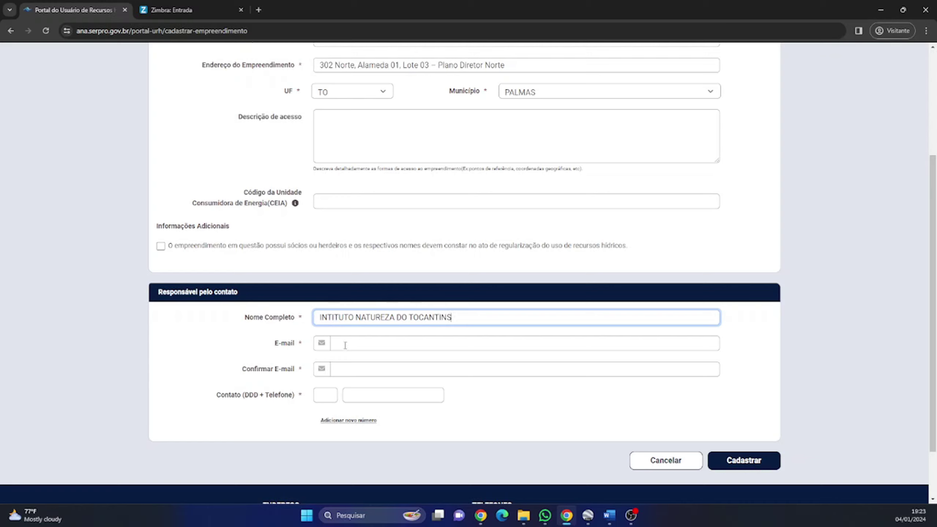
pyautogui.click(345, 345)
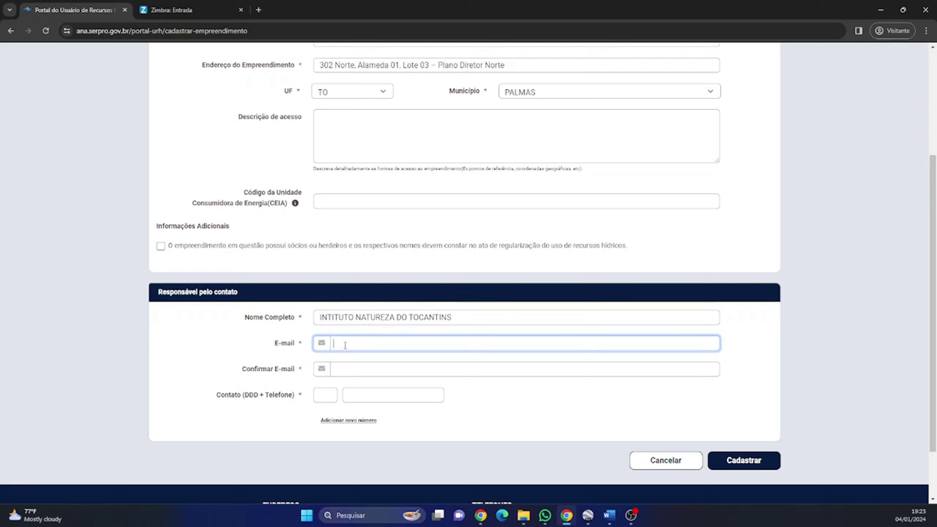
pyautogui.hotkey('ctrl', 'a')
pyautogui.click(367, 373)
pyautogui.hotkey('ctrl', 'v')
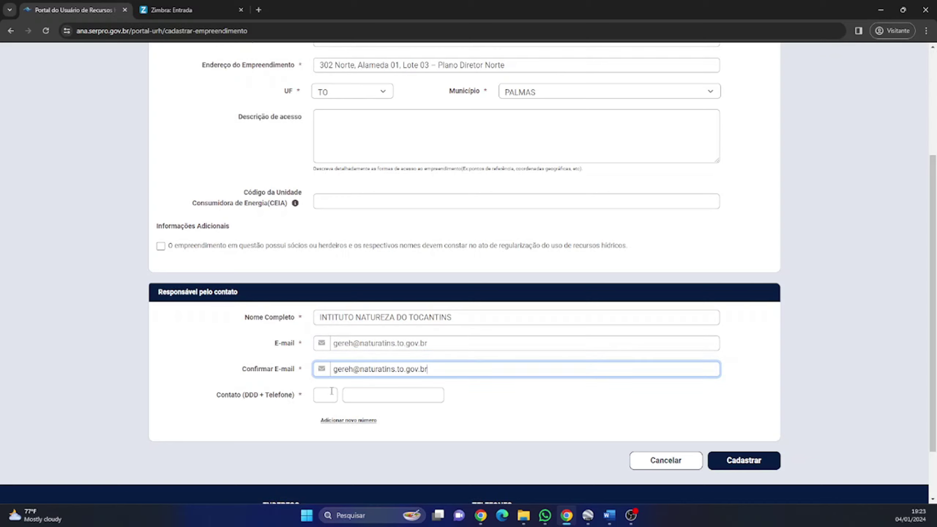
# Step: Add the contact phone number, submit the enterprise, and return to the start from the verification notice
pyautogui.click(331, 391)
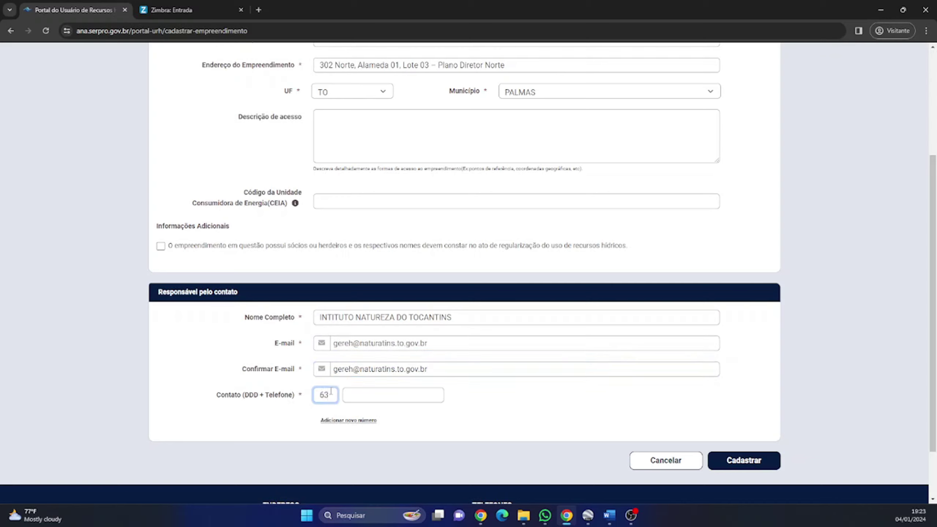
pyautogui.click(349, 398)
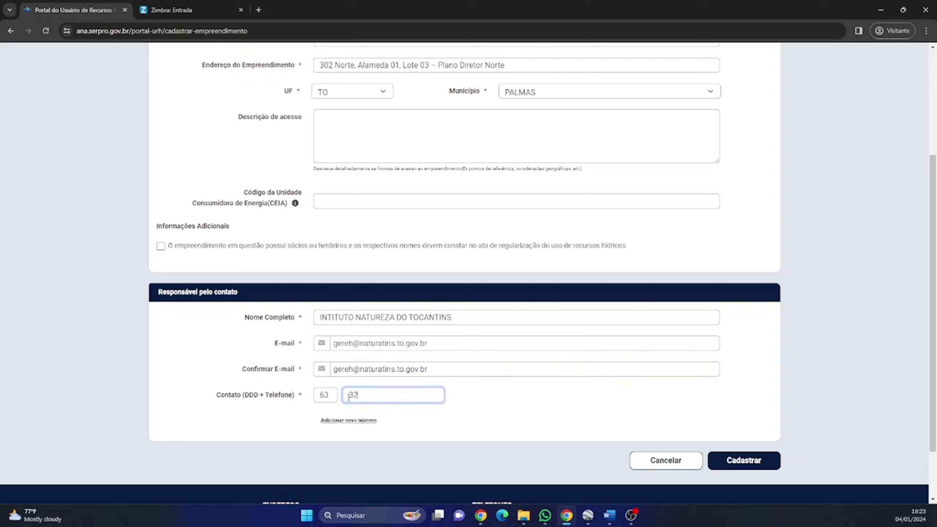
pyautogui.write('3218-2600')
pyautogui.click(737, 459)
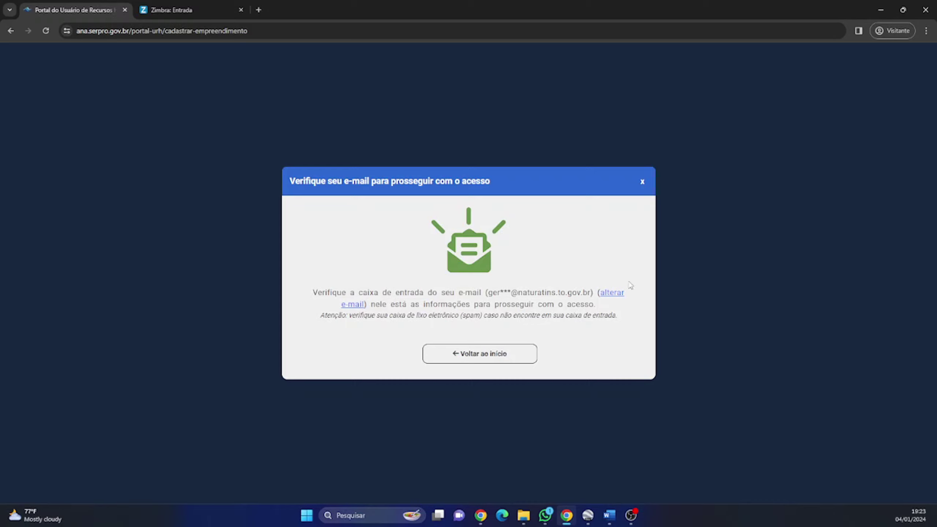
pyautogui.click(485, 354)
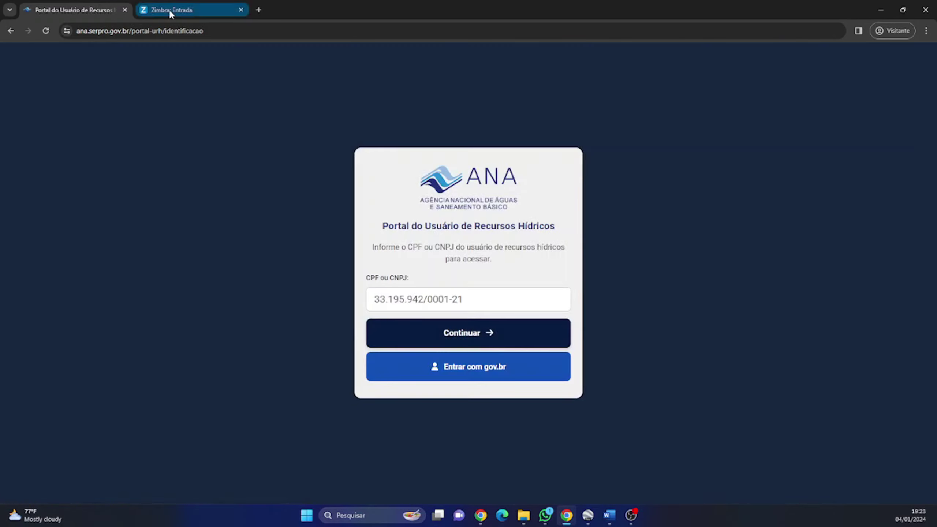
# Step: Reload the Zimbra inbox and open the Confirmação de Cadastro de URH message
pyautogui.click(169, 10)
pyautogui.scroll(-5, 215, 178)
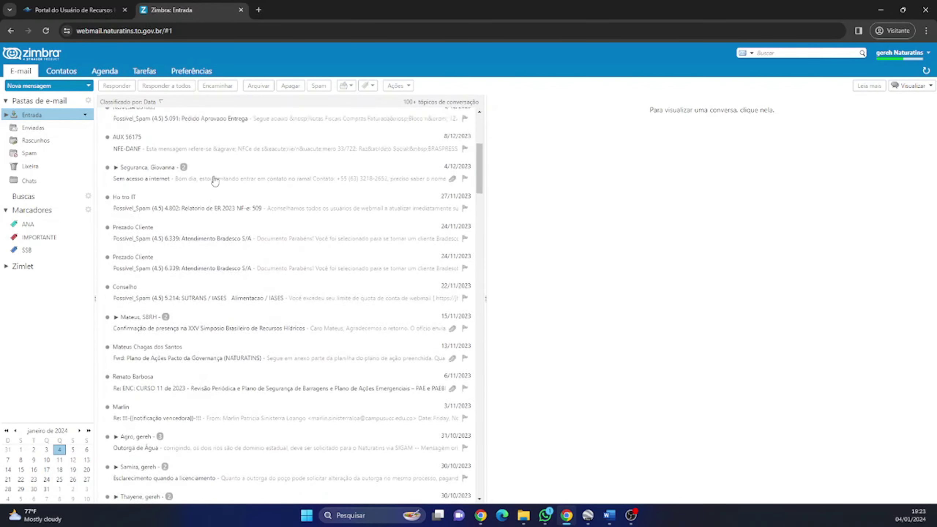
pyautogui.scroll(5, 215, 180)
pyautogui.scroll(-1, 216, 181)
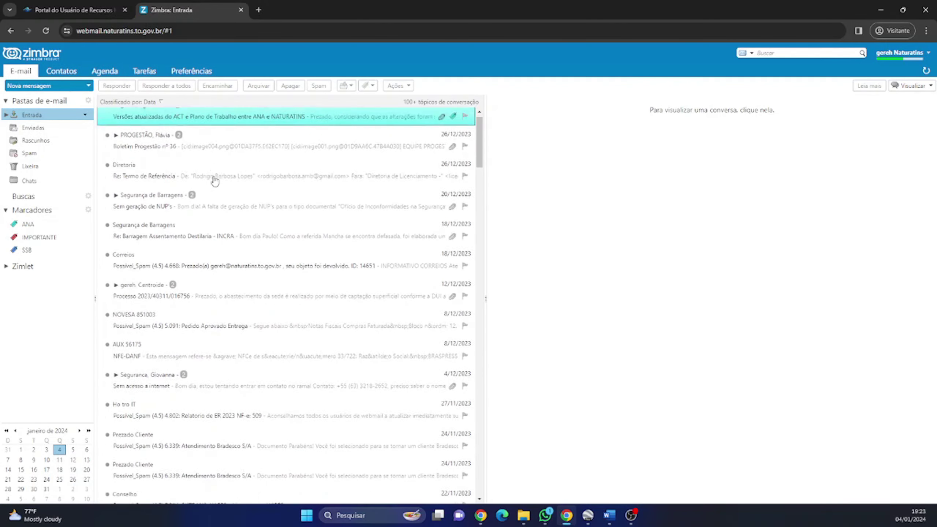
pyautogui.scroll(1, 213, 182)
pyautogui.click(164, 37)
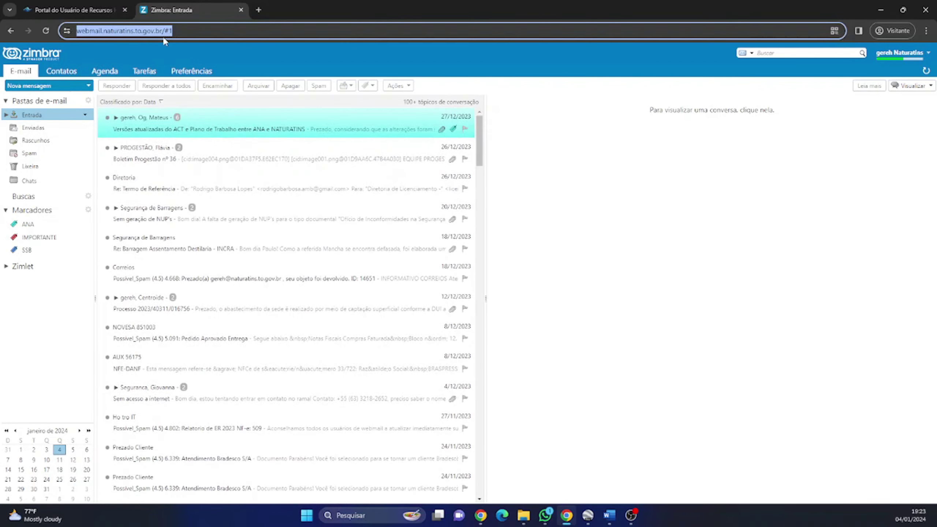
pyautogui.press('Return')
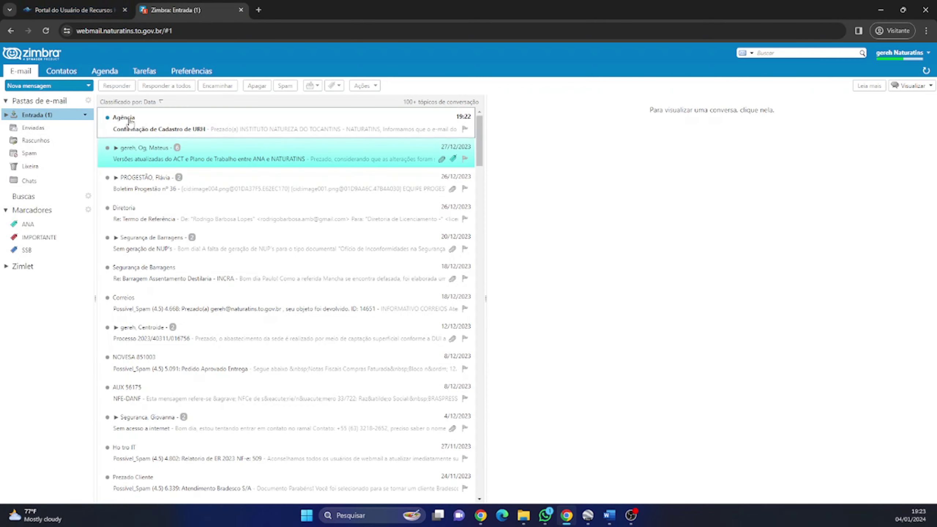
pyautogui.moveTo(126, 124)
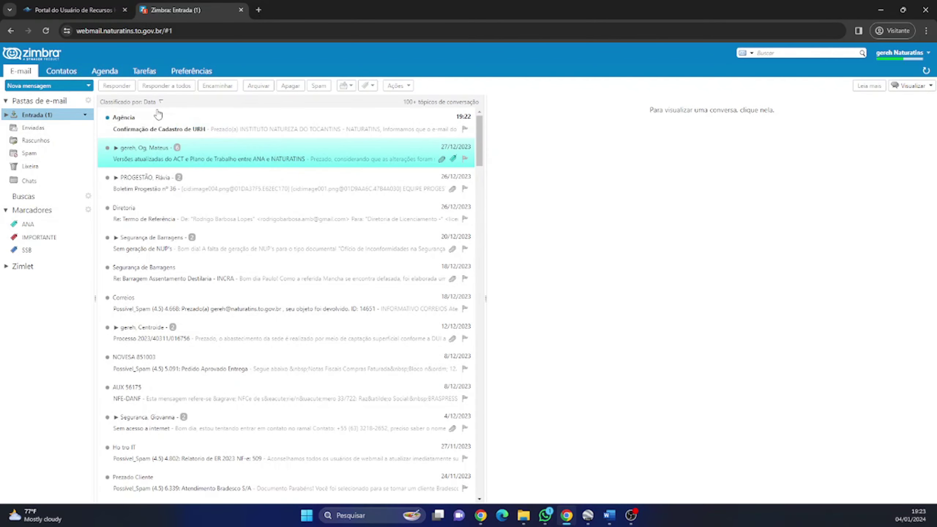
pyautogui.click(154, 122)
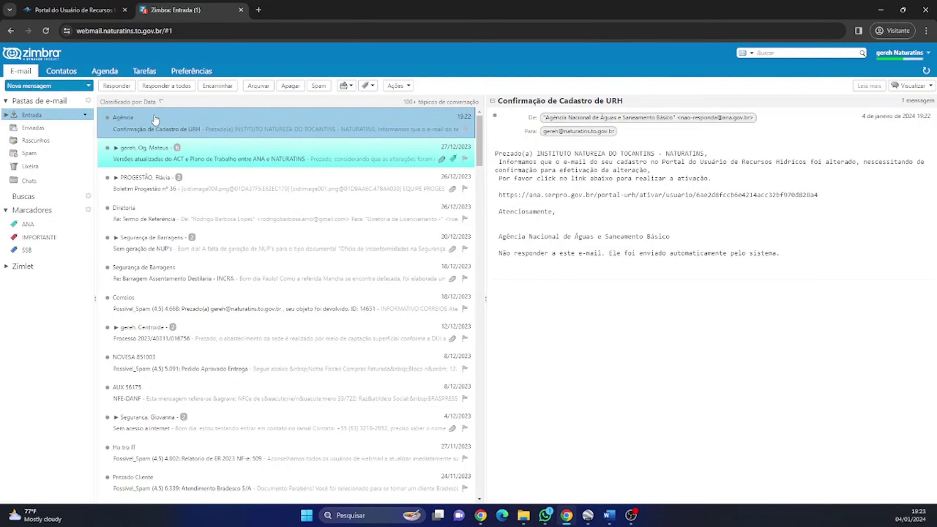
# Step: Follow the activation link, access FAZENDA NATURATINS, then open the Cadastramento de Usuário message
pyautogui.click(556, 195)
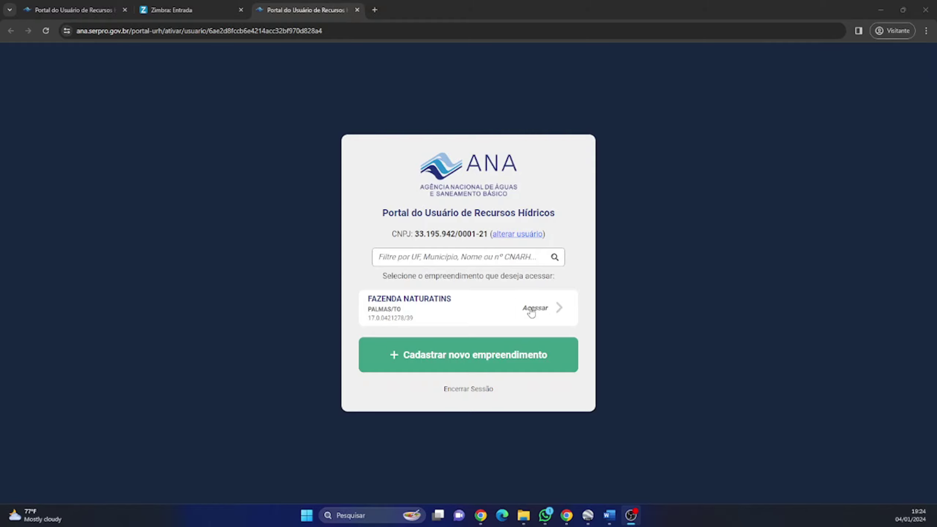
pyautogui.click(527, 309)
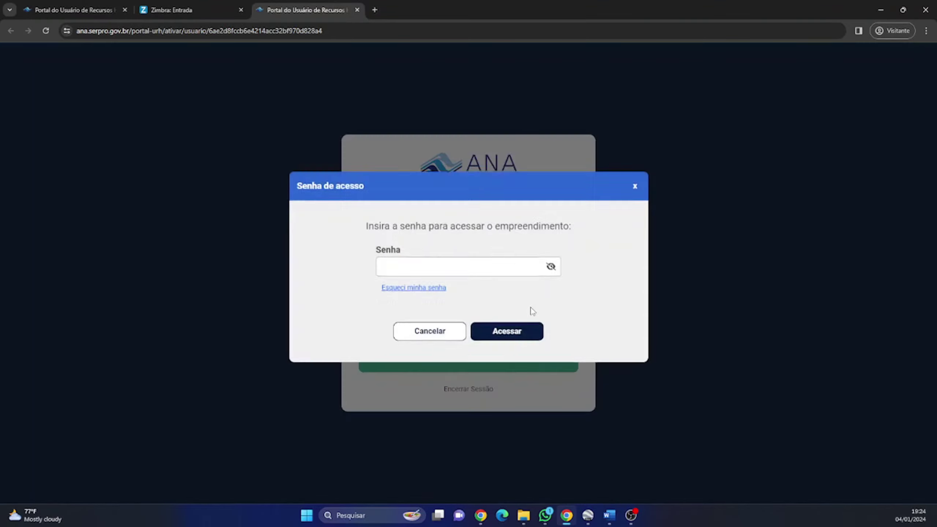
pyautogui.click(183, 9)
pyautogui.click(151, 147)
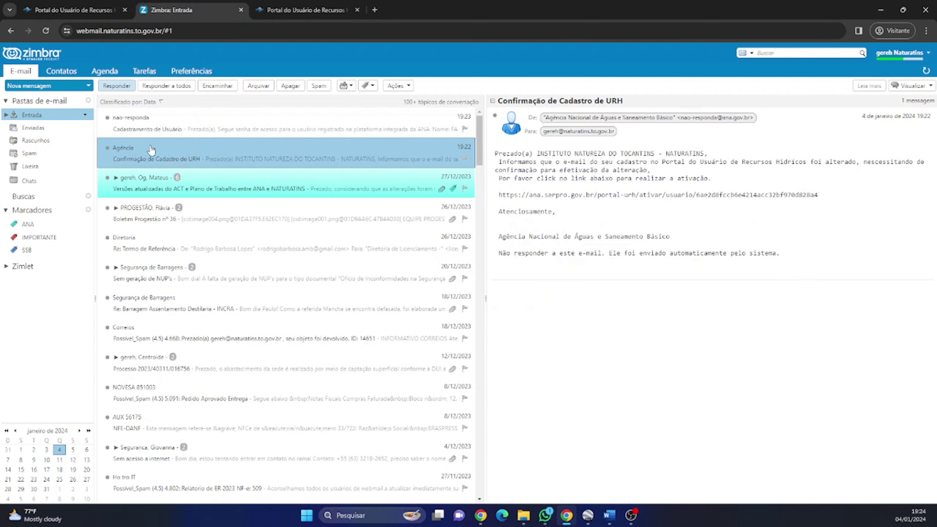
pyautogui.click(157, 128)
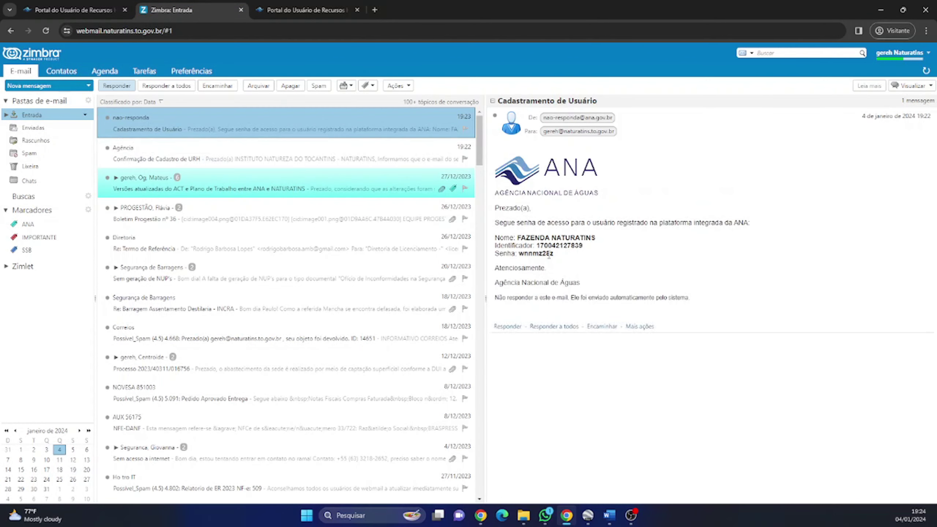
# Step: Copy the emailed access password into the portal's Senha field and submit it for FAZENDA NATURATINS
pyautogui.moveTo(559, 254); pyautogui.dragTo(519, 254)
pyautogui.hotkey('ctrl', 'c')
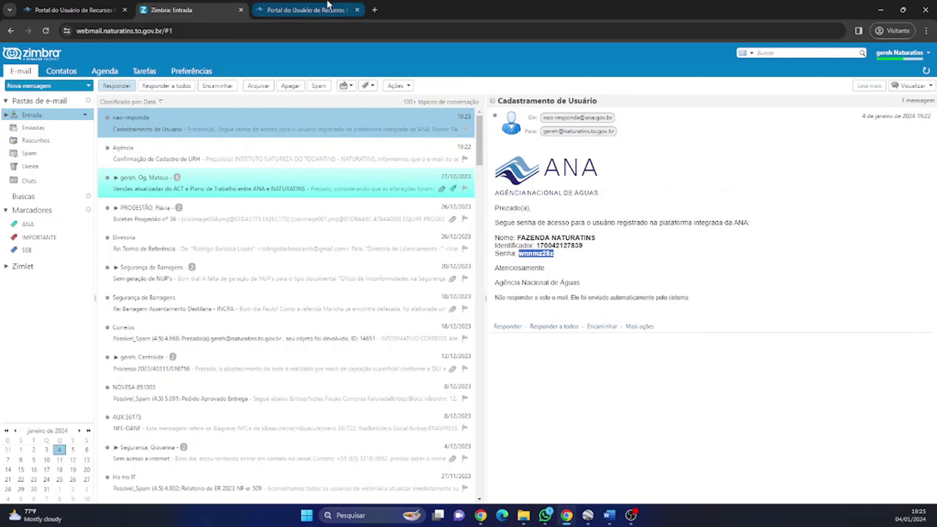
pyautogui.click(306, 10)
pyautogui.click(403, 273)
pyautogui.hotkey('ctrl', 'v')
pyautogui.click(505, 340)
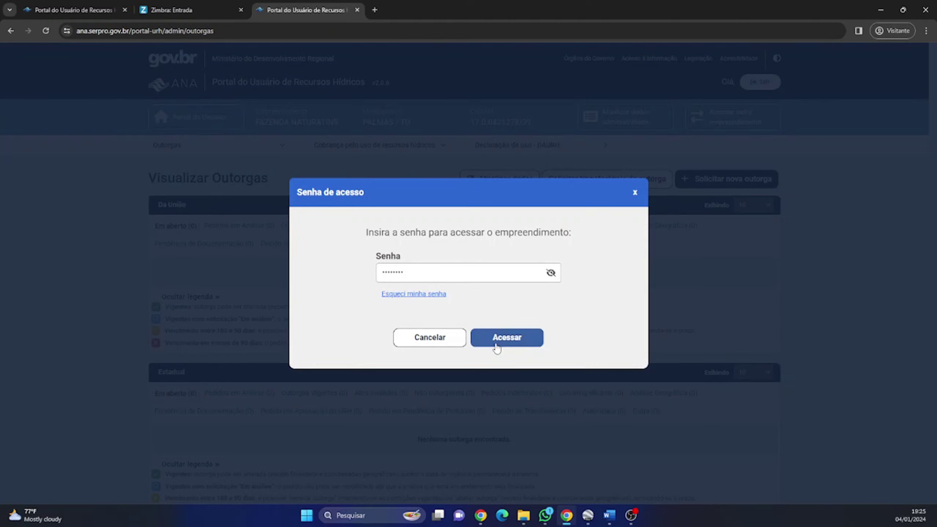
# Step: Fill the current temporary password, new password and confirmation fields and attempt the change
pyautogui.click(495, 343)
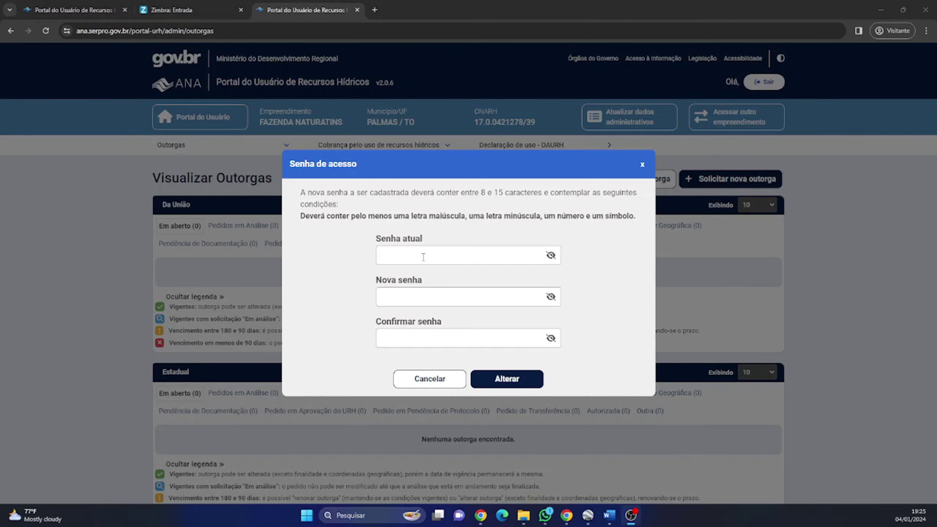
pyautogui.click(424, 257)
pyautogui.hotkey('ctrl', 'v')
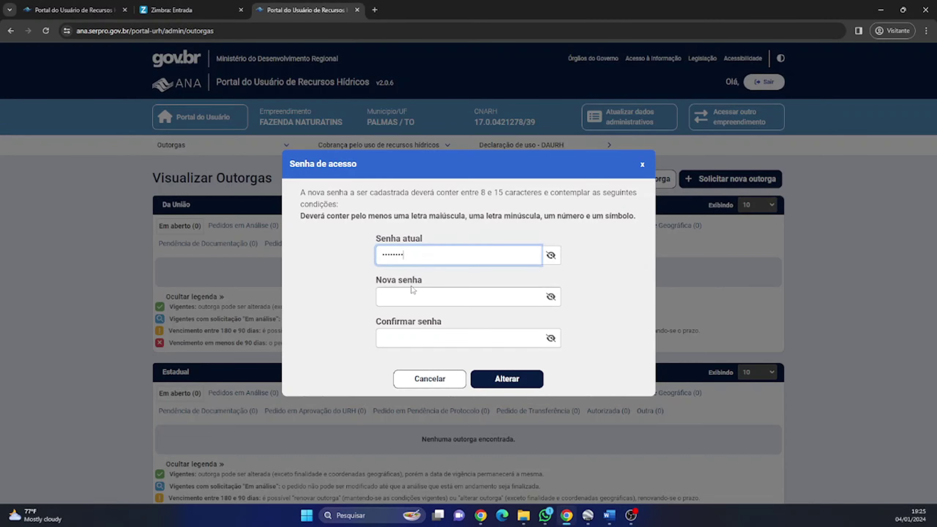
pyautogui.click(407, 298)
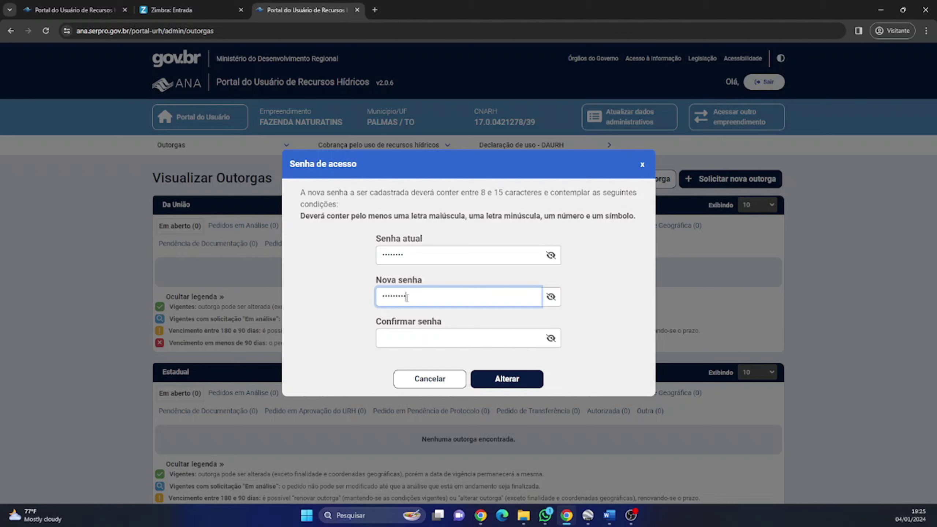
pyautogui.click(391, 340)
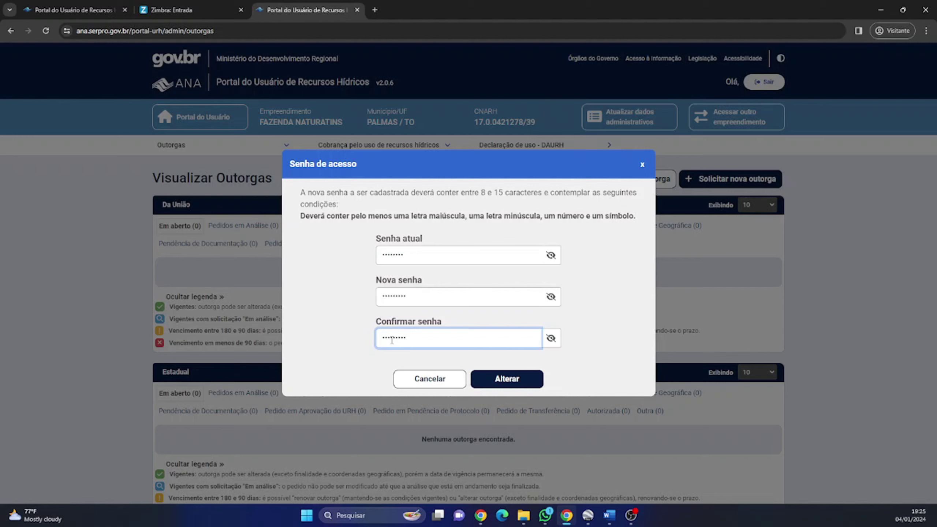
pyautogui.click(499, 383)
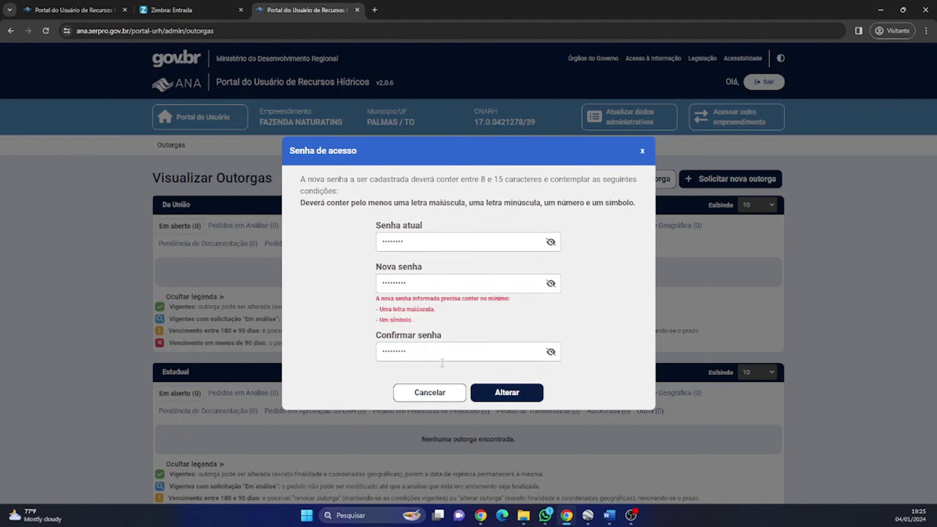
# Step: Retype the rejected new password and its confirmation, then save the new password
pyautogui.moveTo(427, 281); pyautogui.dragTo(355, 282)
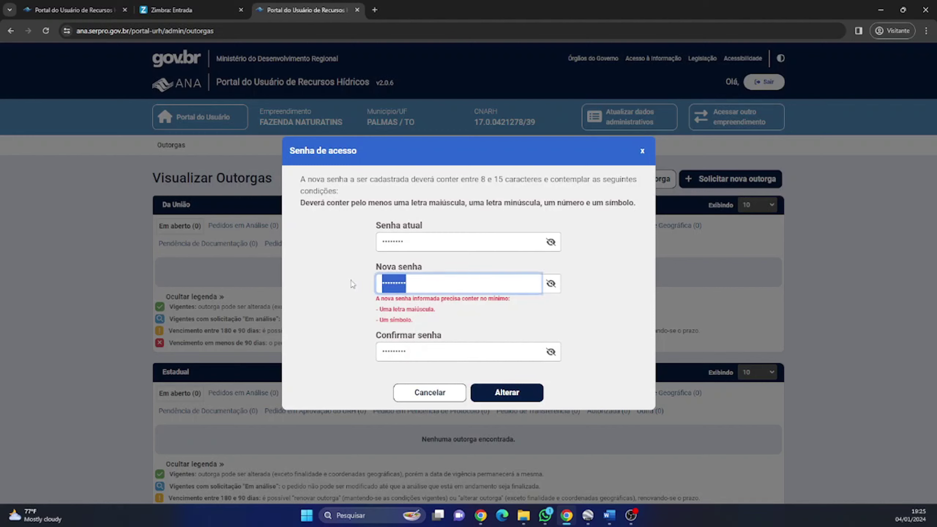
pyautogui.write('••••••••')
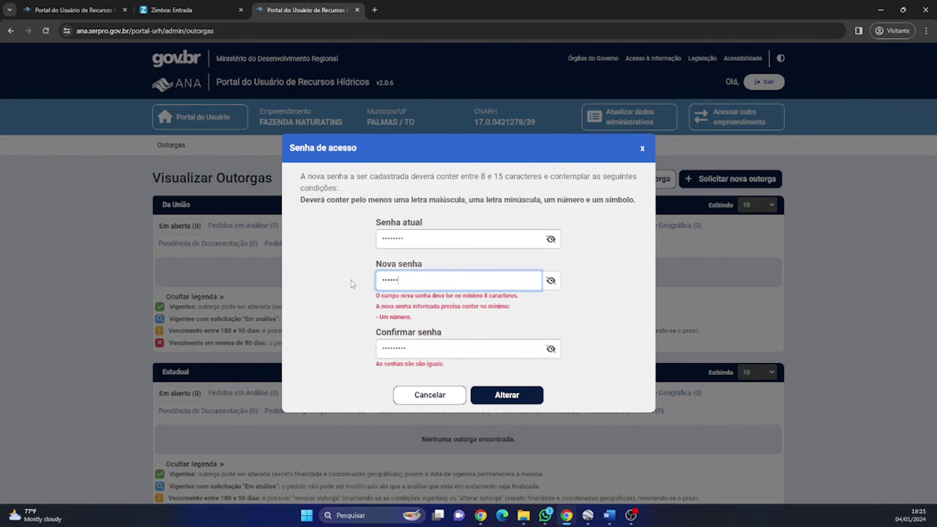
pyautogui.moveTo(431, 337); pyautogui.dragTo(343, 335)
pyautogui.write('••')
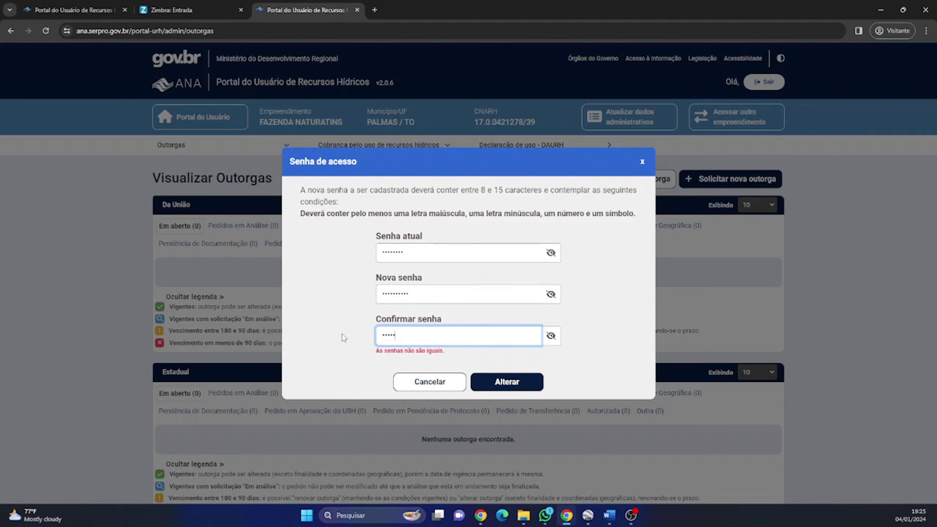
pyautogui.write('••••••••')
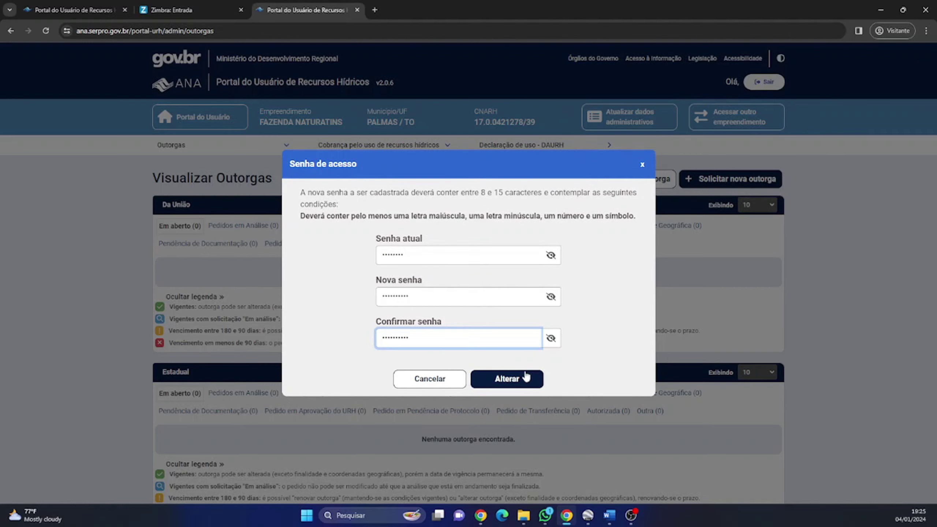
pyautogui.click(526, 376)
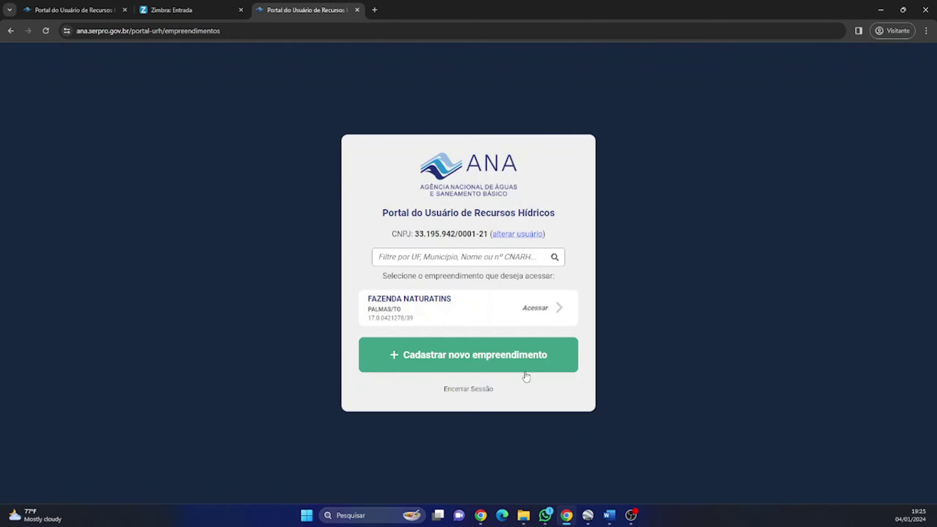
# Step: Enter FAZENDA NATURATINS with the new password and start a new outorga request in REGLA
pyautogui.click(544, 307)
pyautogui.click(444, 275)
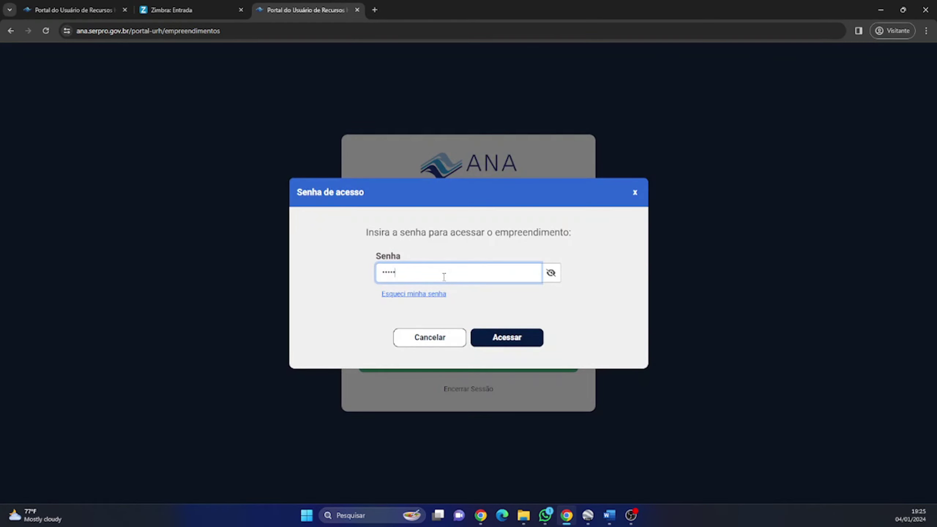
pyautogui.click(522, 343)
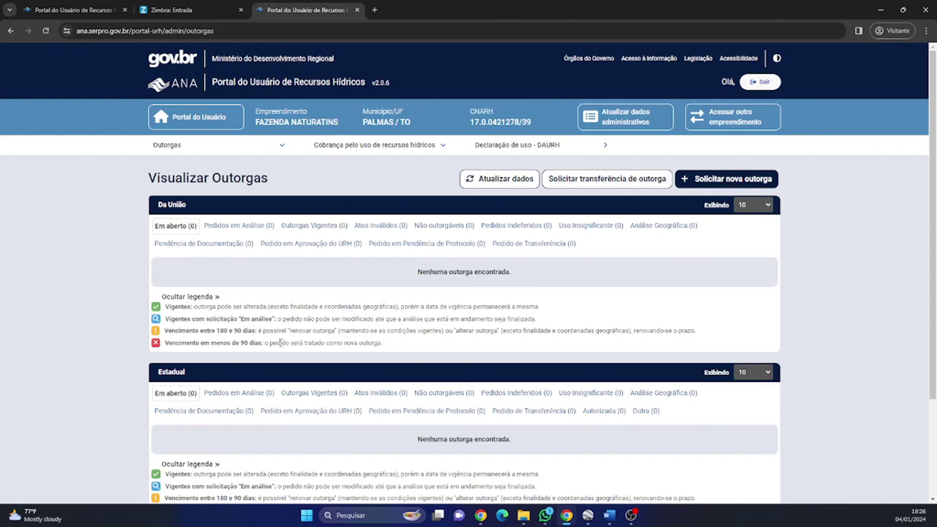
pyautogui.scroll(-2, 218, 326)
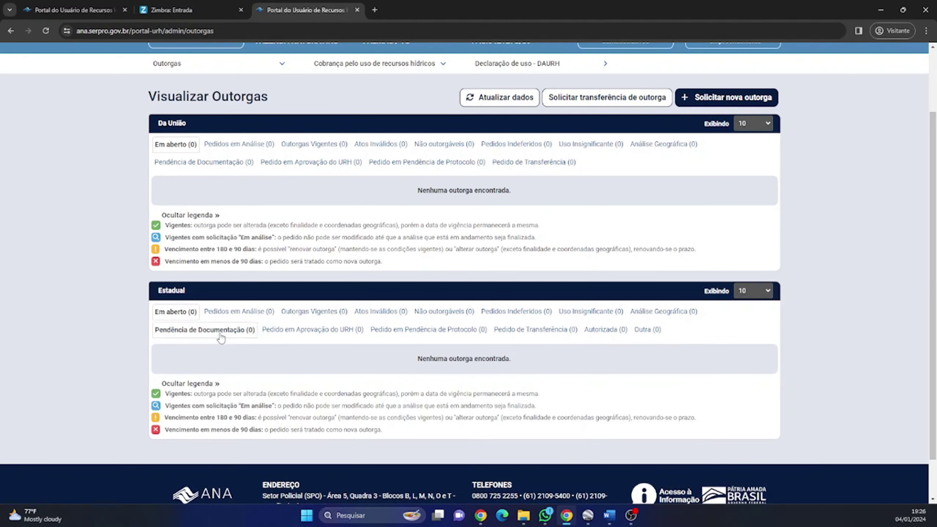
pyautogui.click(712, 105)
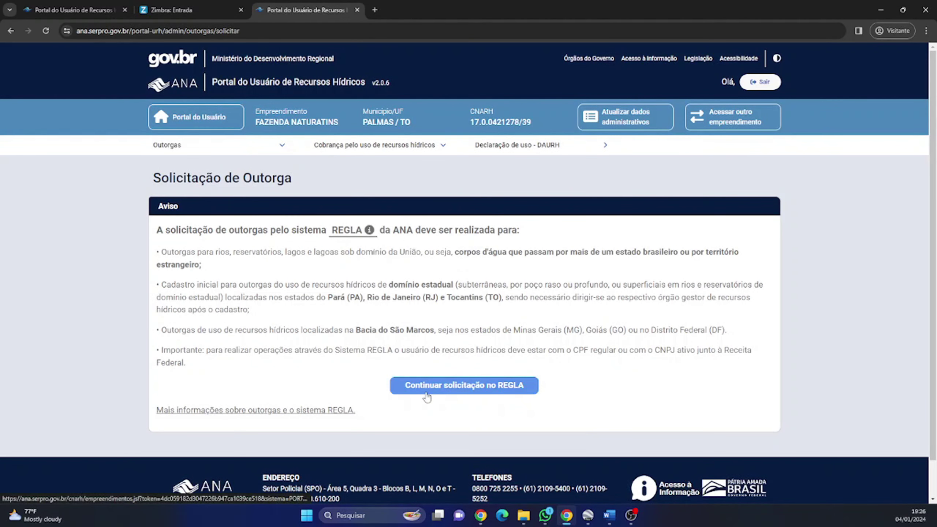
pyautogui.click(426, 391)
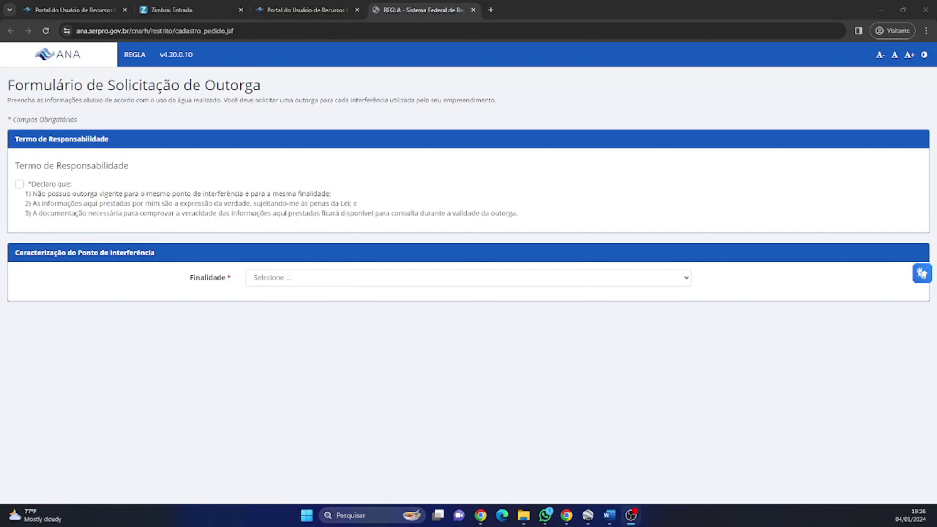
# Step: Accept the declaration and set Finalidade to Irrigação with a Captação interference
pyautogui.click(20, 184)
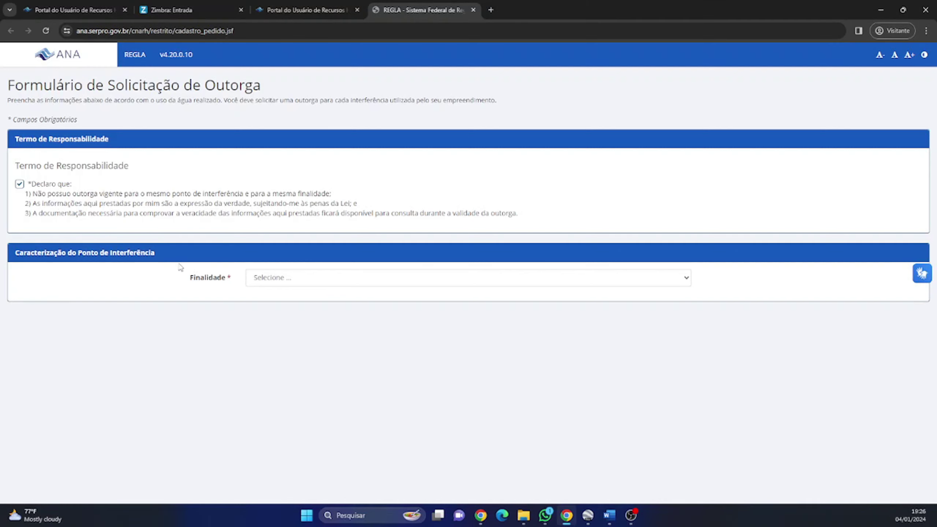
pyautogui.click(249, 283)
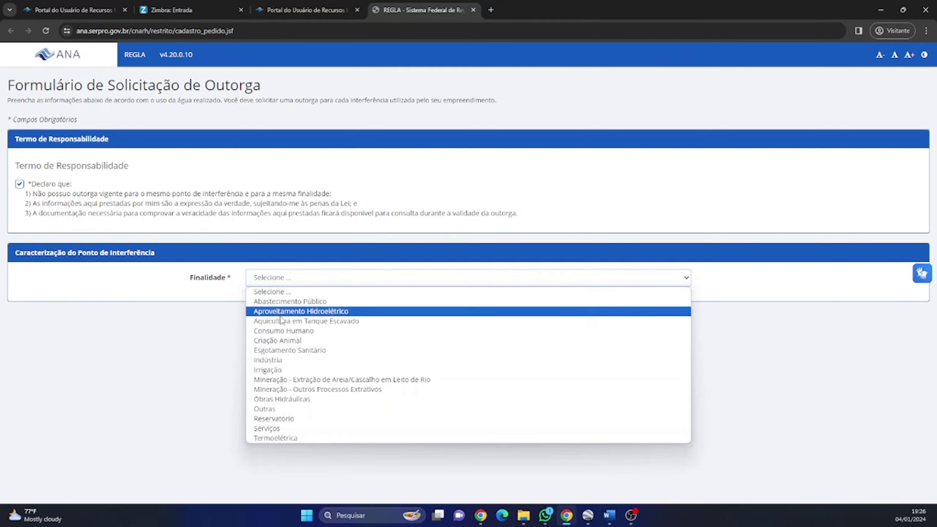
pyautogui.click(273, 369)
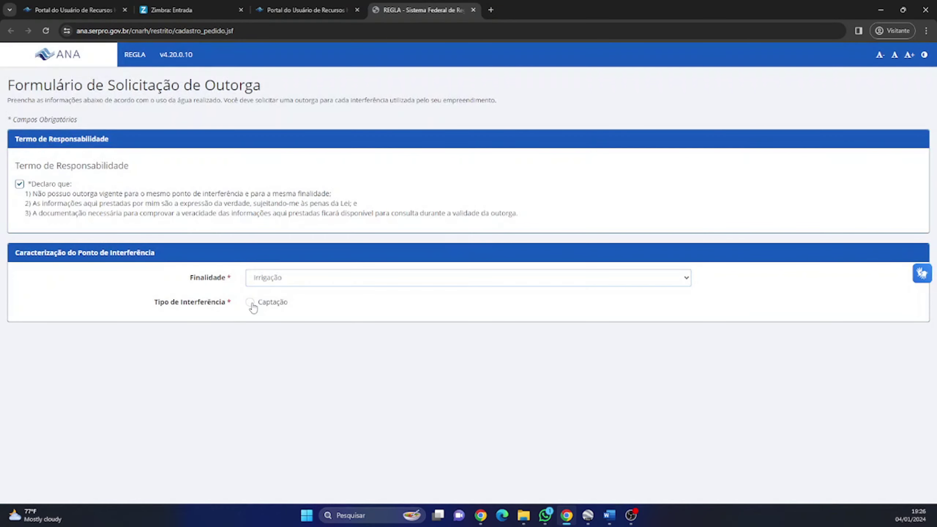
pyautogui.click(251, 302)
pyautogui.click(287, 286)
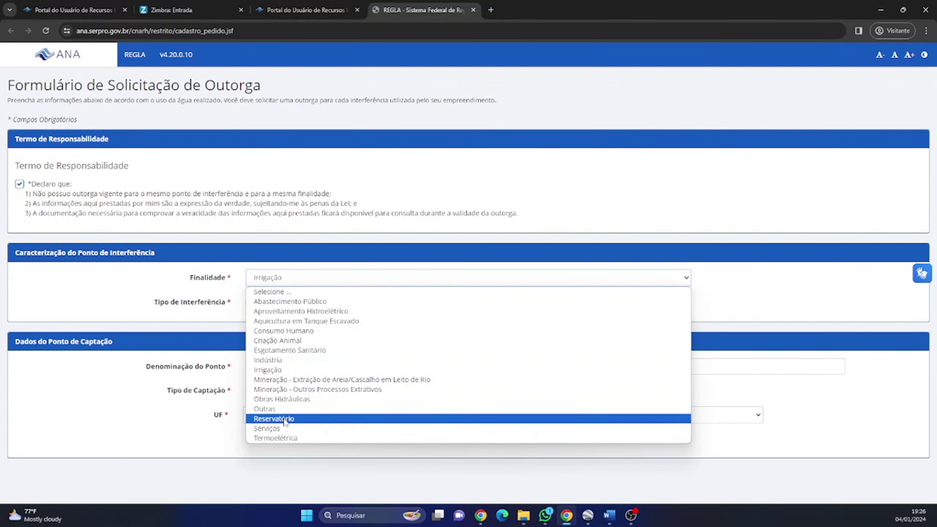
pyautogui.click(190, 320)
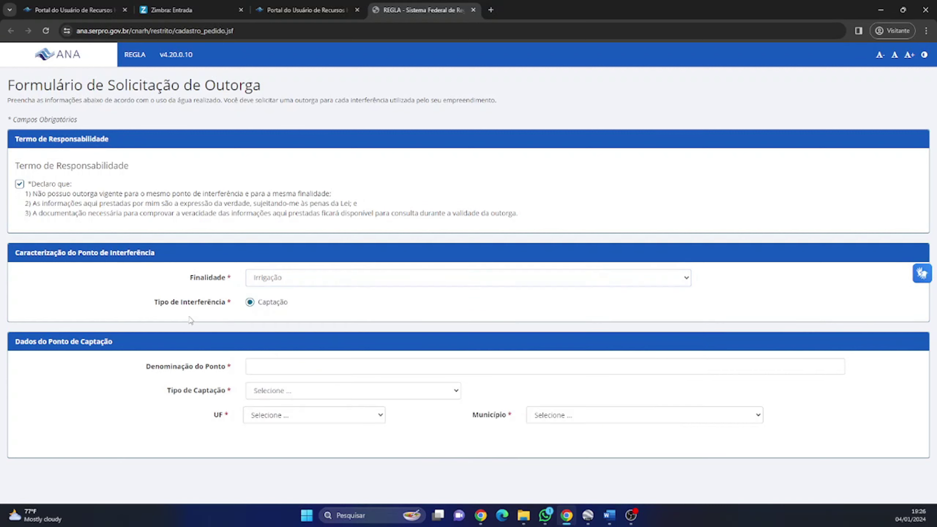
# Step: Define capture point Bomba 01 as Superficial in UF TO, município PALMAS
pyautogui.click(258, 365)
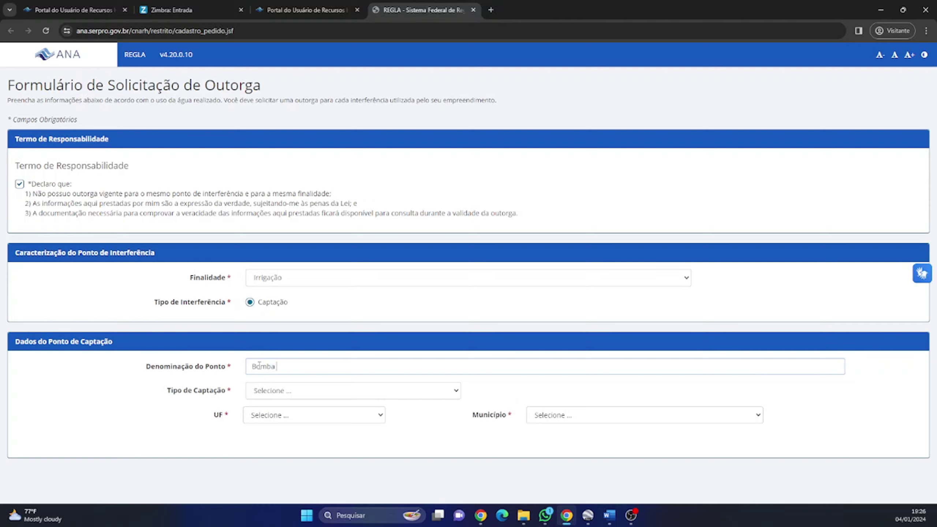
pyautogui.click(270, 392)
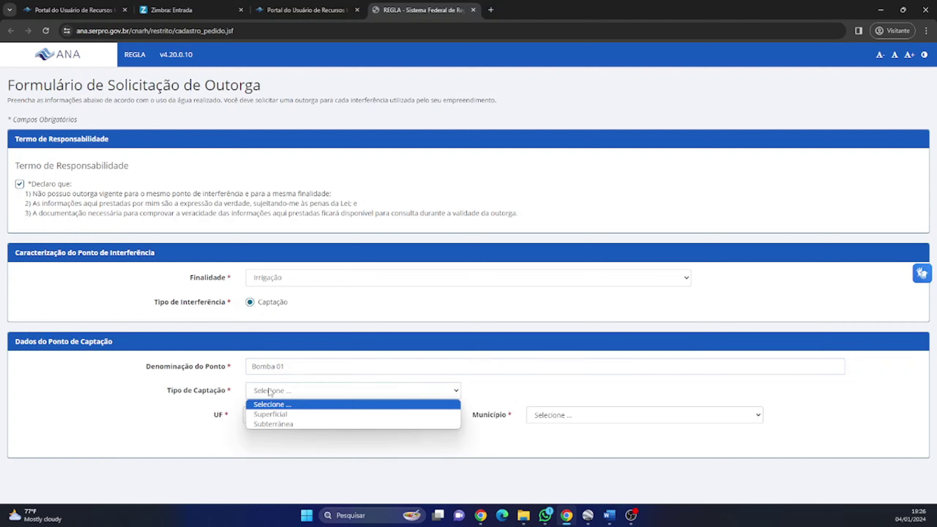
pyautogui.click(281, 413)
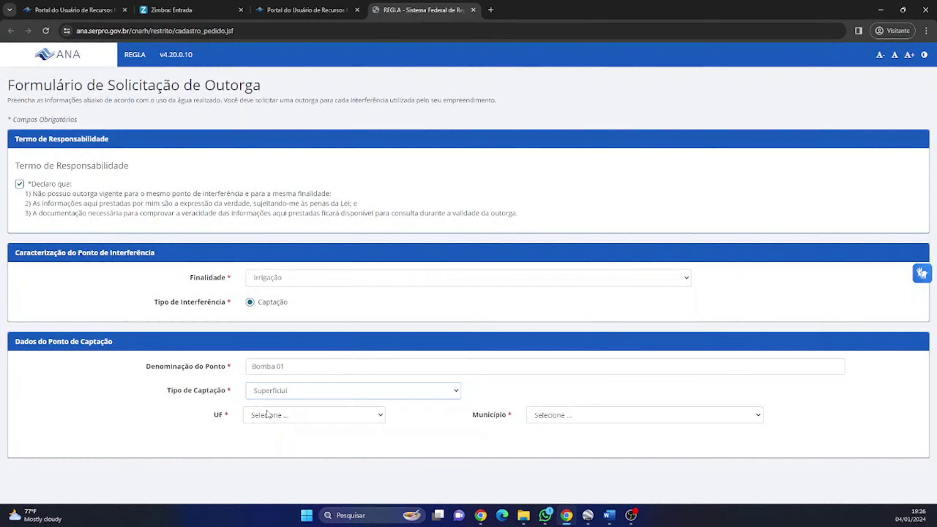
pyautogui.click(267, 413)
pyautogui.press('t')
pyautogui.press('Return')
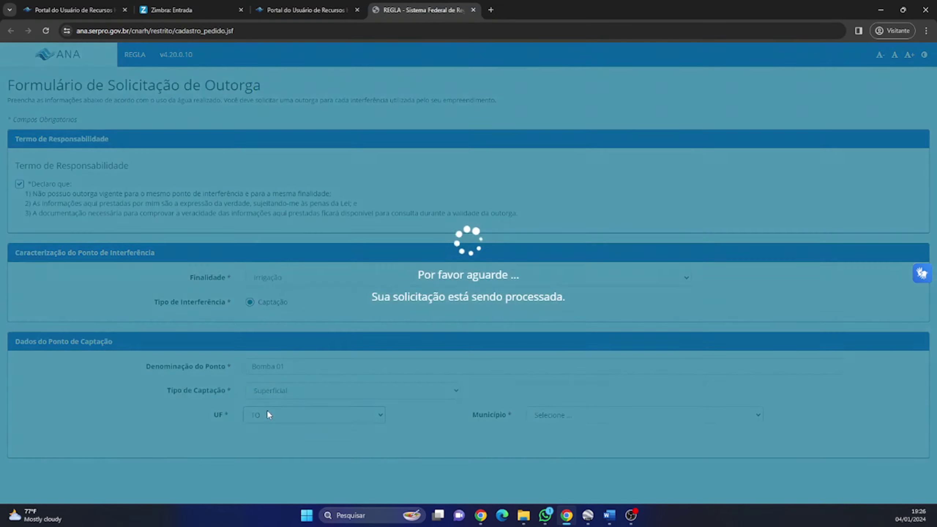
pyautogui.click(558, 417)
pyautogui.press('p')
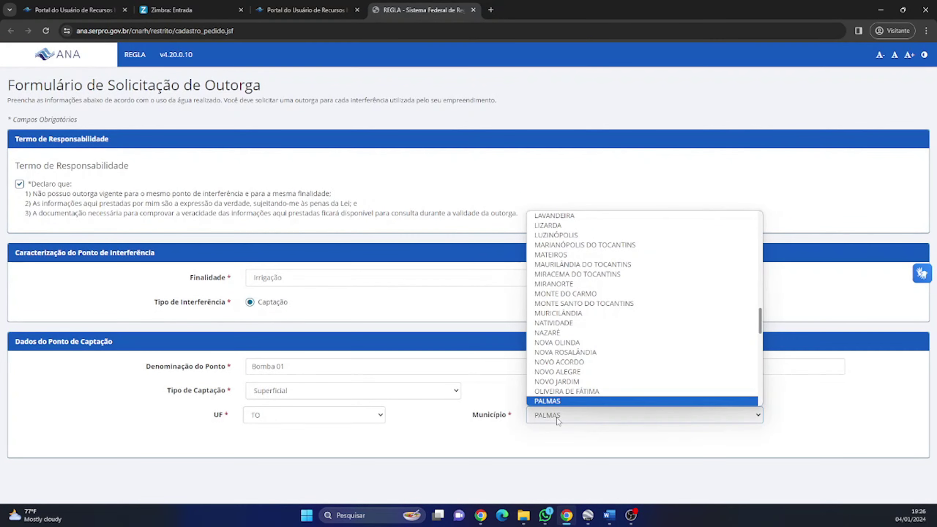
pyautogui.press('Return')
pyautogui.scroll(-3, 349, 318)
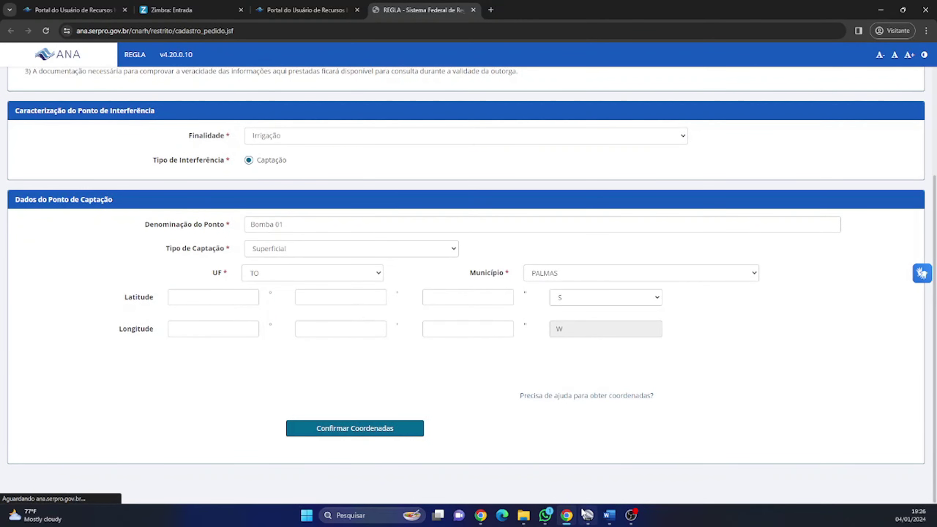
# Step: Enter latitude 10° 24' 15" S, read from the Google Earth marker
pyautogui.click(588, 516)
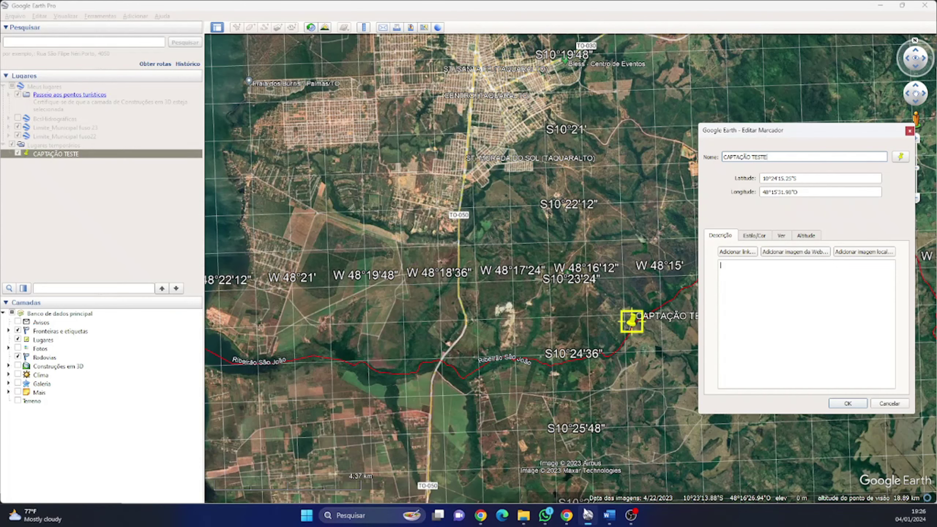
pyautogui.hotkey('alt', 'Tab')
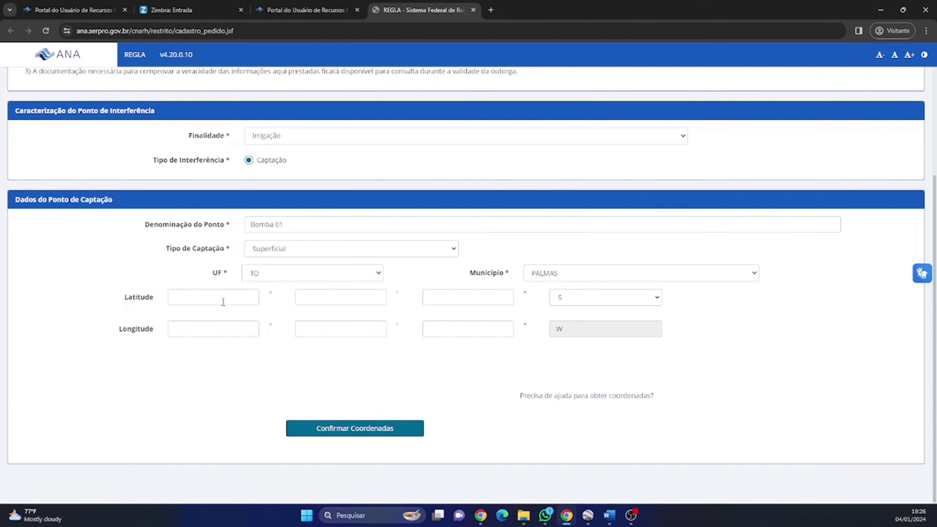
pyautogui.click(221, 300)
pyautogui.write('10')
pyautogui.press('Tab')
pyautogui.write('24')
pyautogui.press('Tab')
pyautogui.write('15.25')
# Step: Enter longitude 48° 15' 31" W and check the coordinates, which mismatch município PALMAS
pyautogui.hotkey('alt', 'Tab')
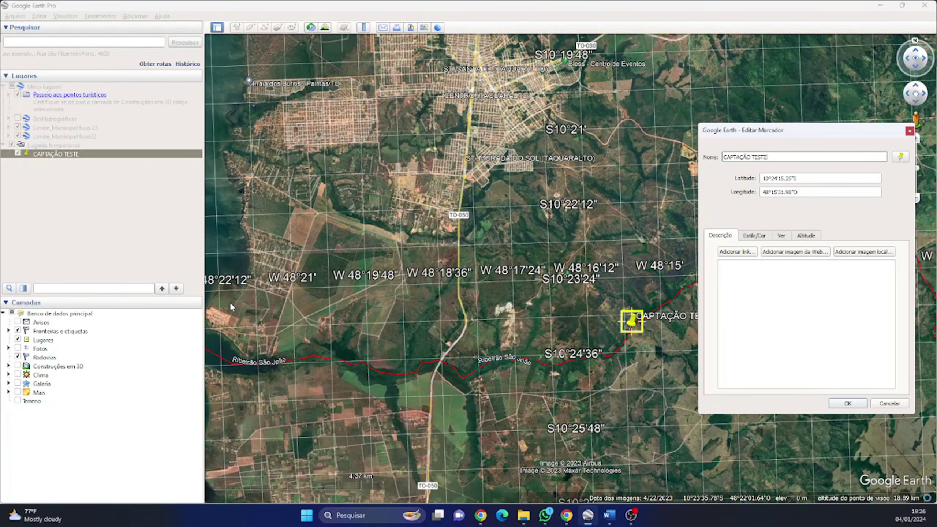
pyautogui.hotkey('alt', 'Tab')
pyautogui.hotkey('alt', 'Tab')
pyautogui.hotkey('alt', 'Tab')
pyautogui.click(225, 327)
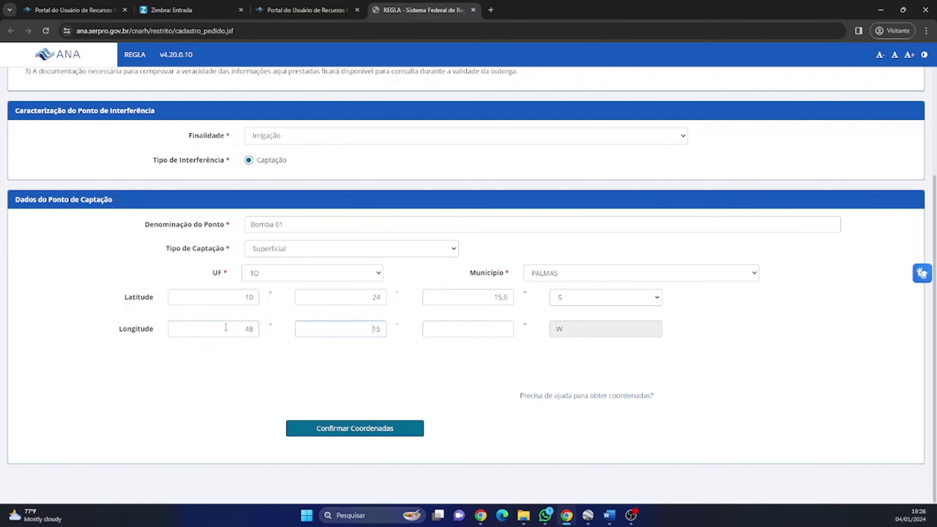
pyautogui.press('Tab')
pyautogui.write('31')
pyautogui.click(297, 428)
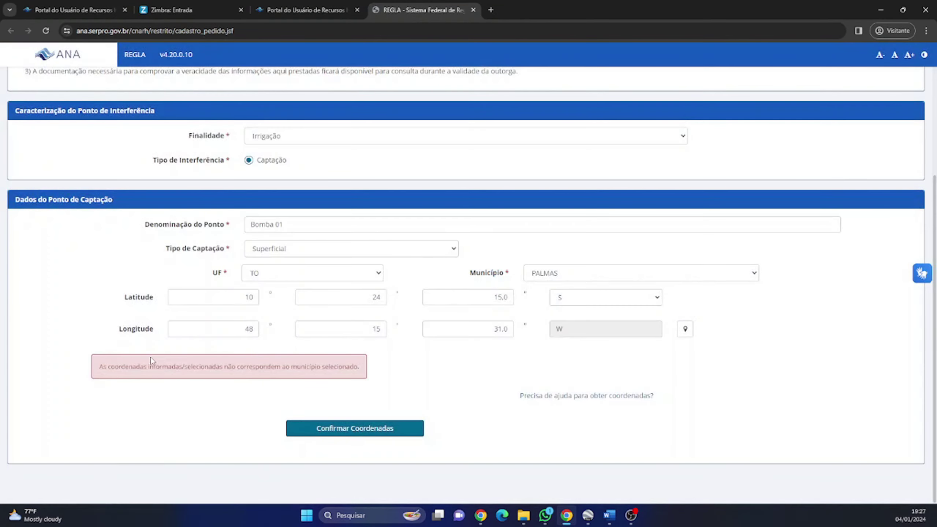
# Step: Change the município from PALMAS to PORTO NACIONAL after the mismatch error
pyautogui.moveTo(145, 367); pyautogui.dragTo(266, 367)
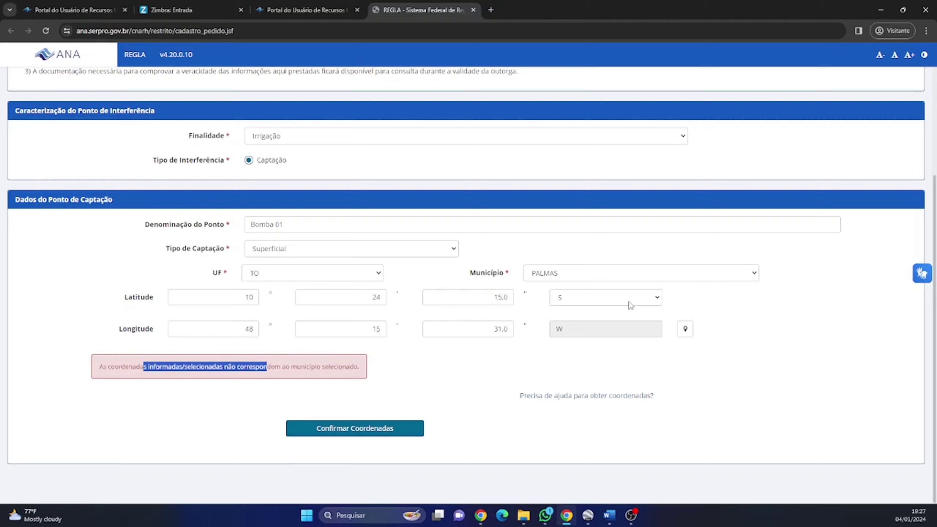
pyautogui.click(613, 280)
pyautogui.write('por')
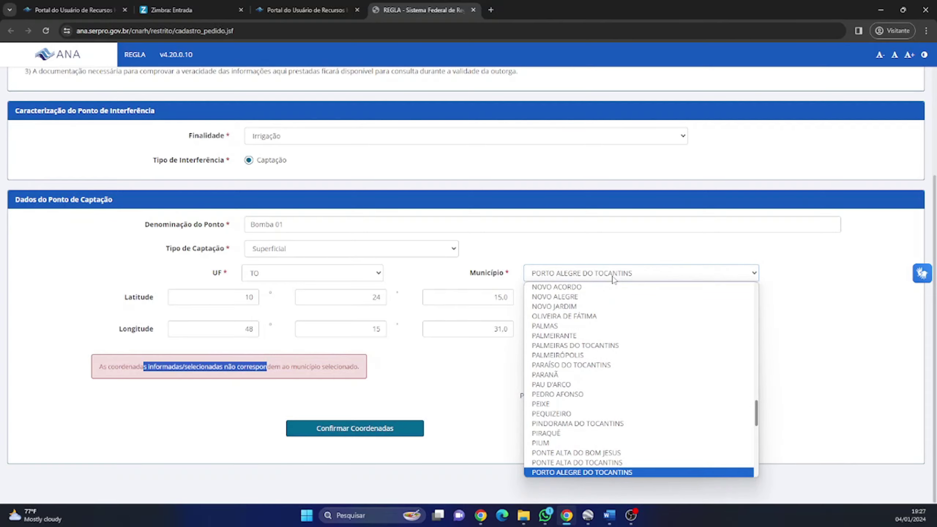
pyautogui.press('Down')
pyautogui.press('Return')
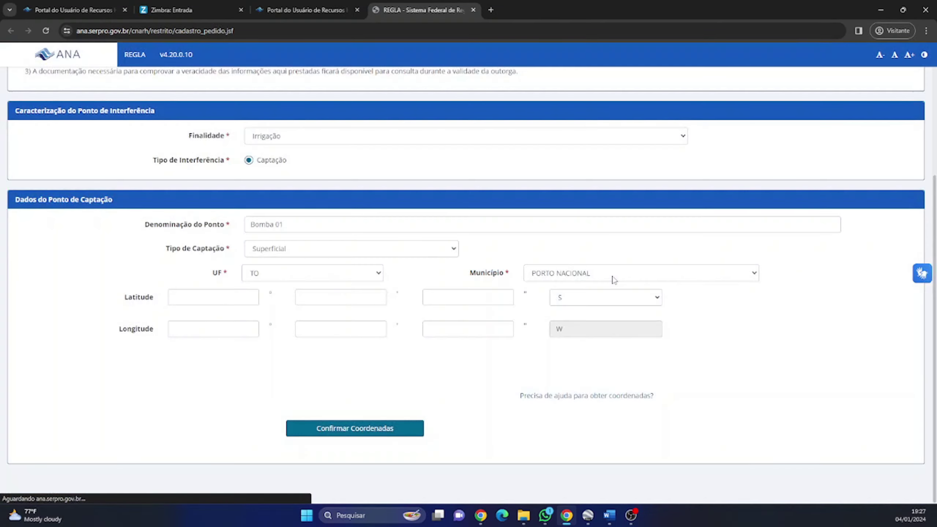
# Step: Recheck the marker in Google Earth and confirm the coordinates against PORTO NACIONAL
pyautogui.hotkey('alt', 'Tab')
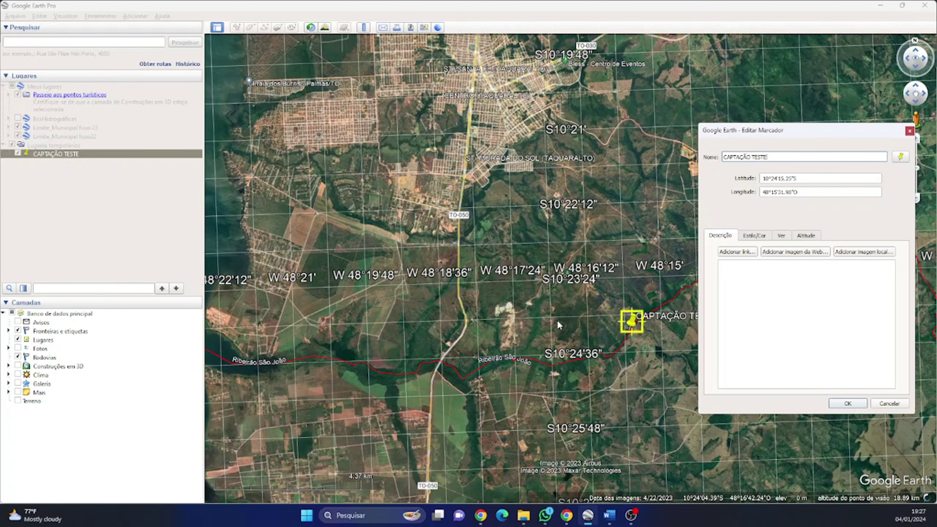
pyautogui.click(558, 319)
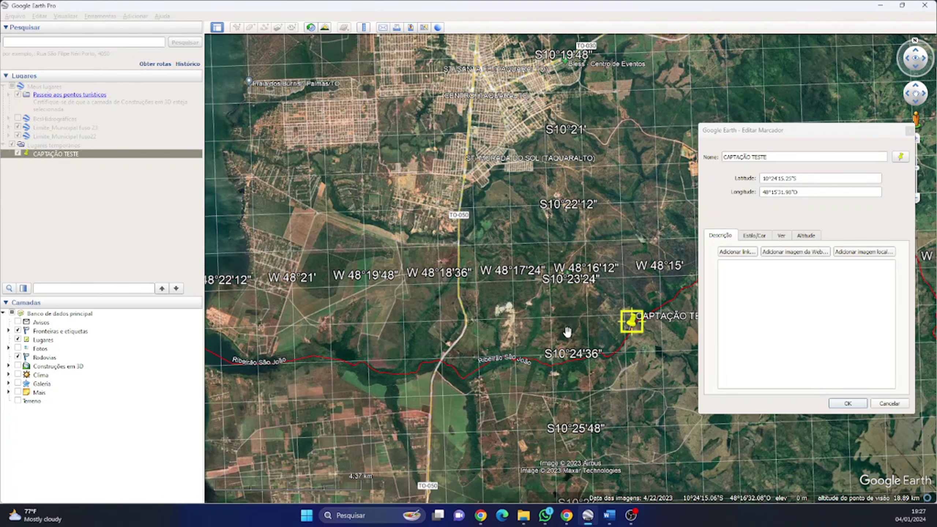
pyautogui.hotkey('alt', 'Tab')
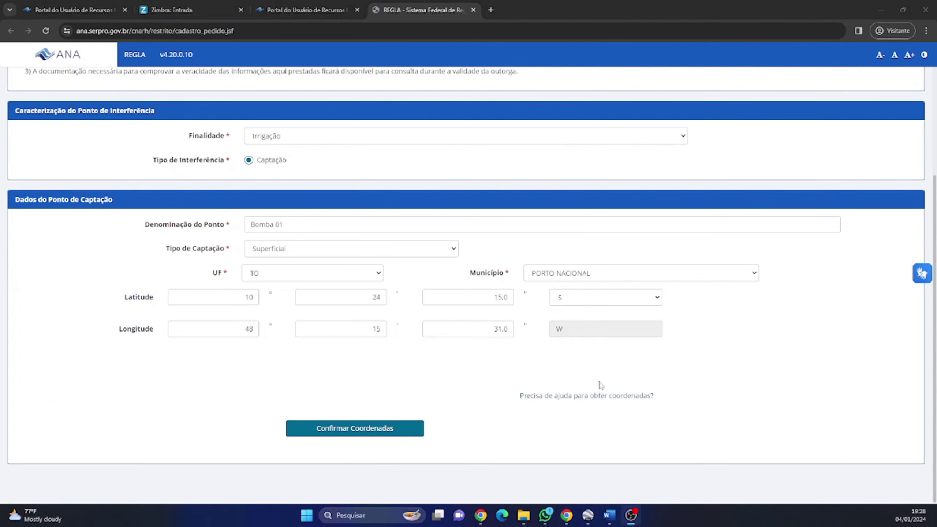
pyautogui.click(370, 429)
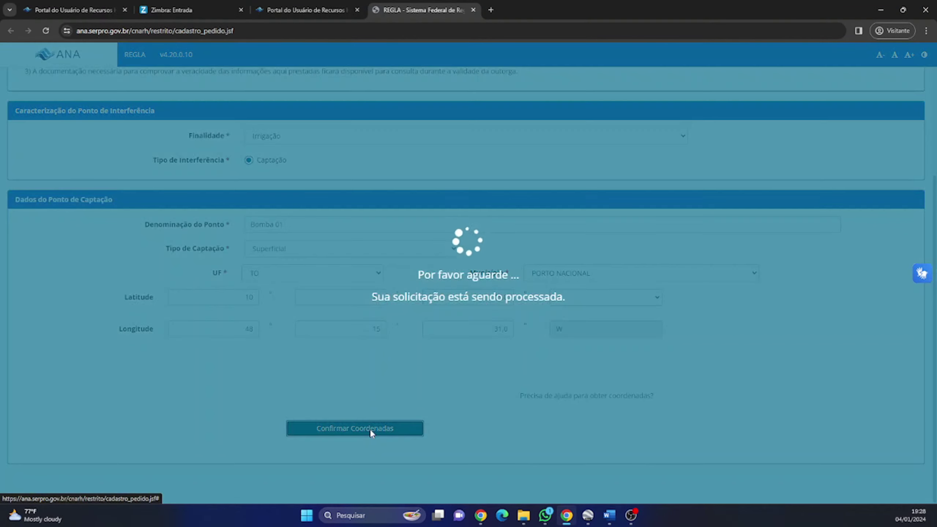
# Step: Review and accept the identified water body: state-domain Ribeirão São João in PORTO NACIONAL/TO
pyautogui.scroll(-2, 309, 331)
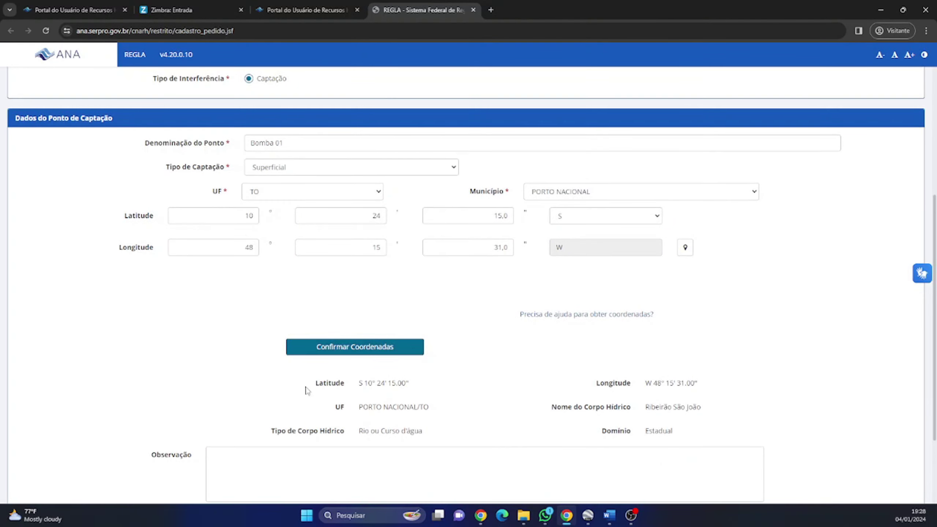
pyautogui.scroll(-2, 619, 347)
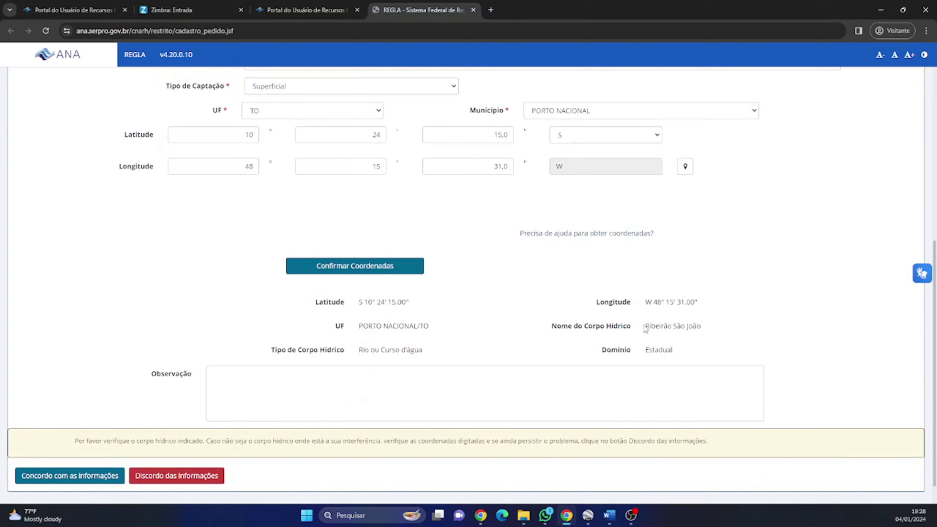
pyautogui.moveTo(647, 325); pyautogui.dragTo(699, 323)
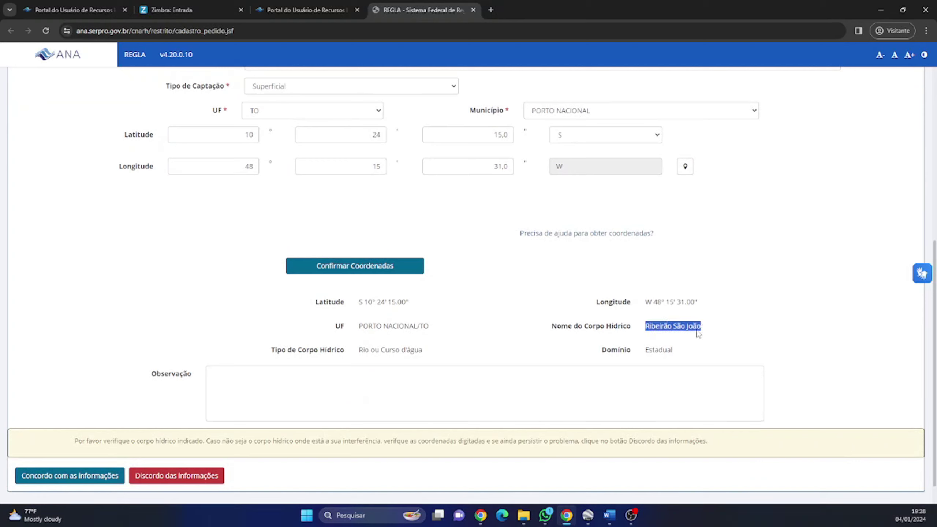
pyautogui.moveTo(358, 326); pyautogui.dragTo(438, 329)
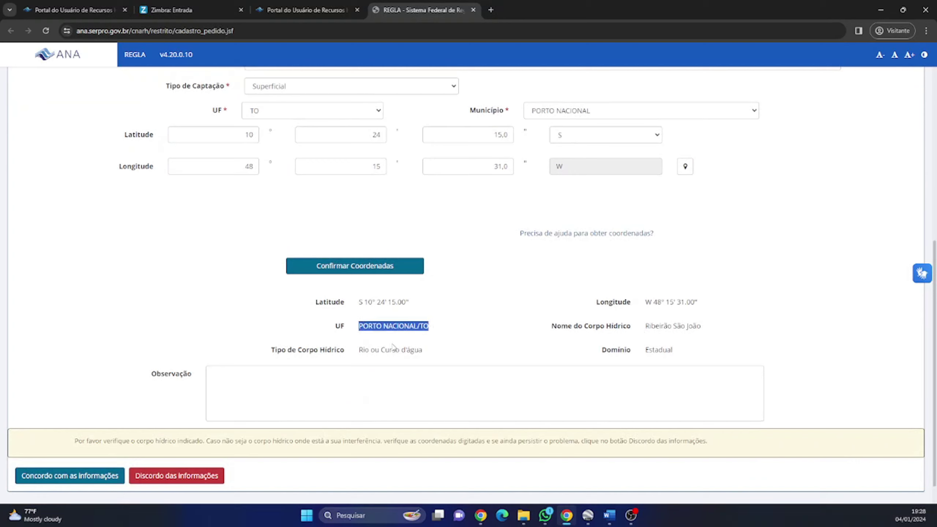
pyautogui.moveTo(358, 350); pyautogui.dragTo(425, 351)
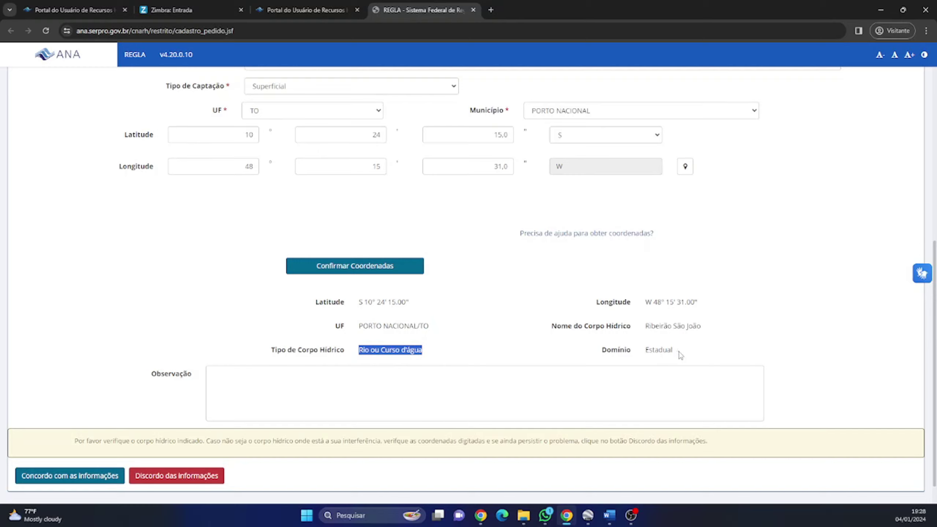
pyautogui.moveTo(681, 355); pyautogui.dragTo(592, 354)
pyautogui.scroll(-1, 254, 298)
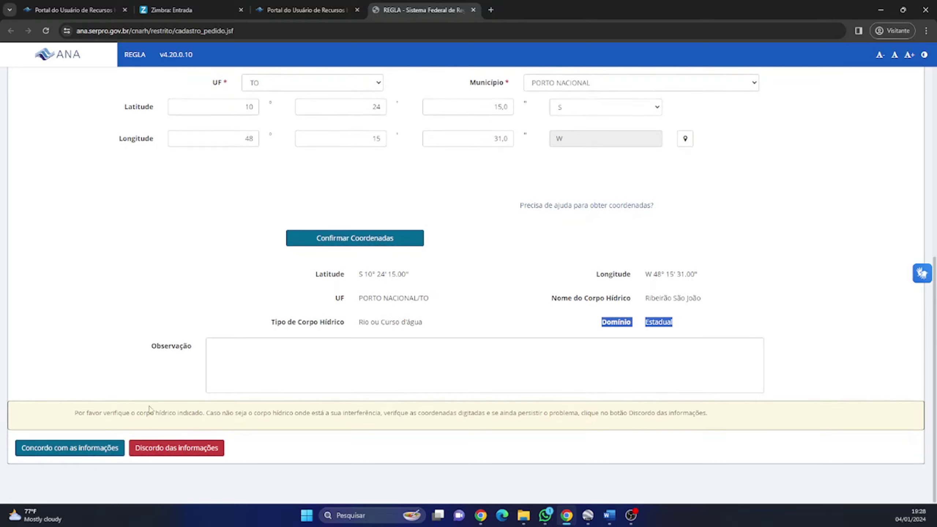
pyautogui.click(84, 451)
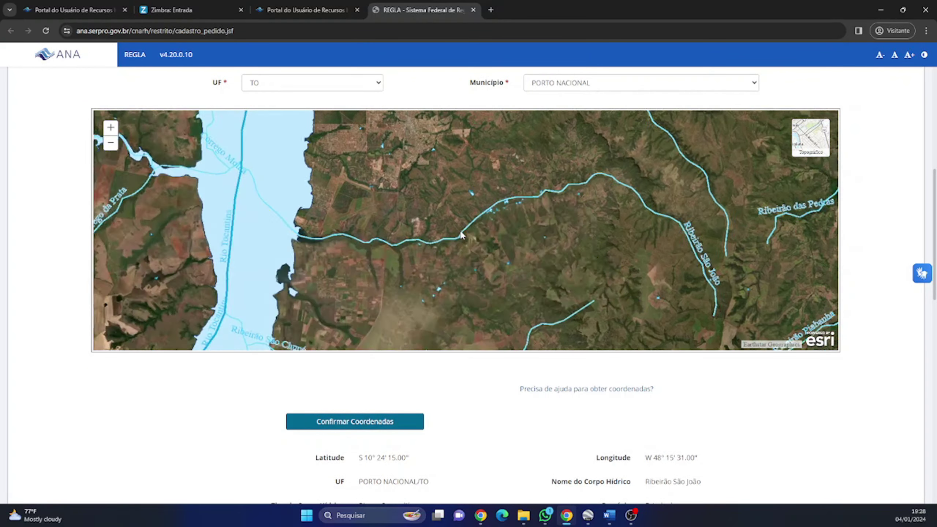
# Step: Follow Ribeirão São João on the map, then open the Sistema de Irrigação list
pyautogui.scroll(1, 461, 231)
pyautogui.scroll(-1, 485, 237)
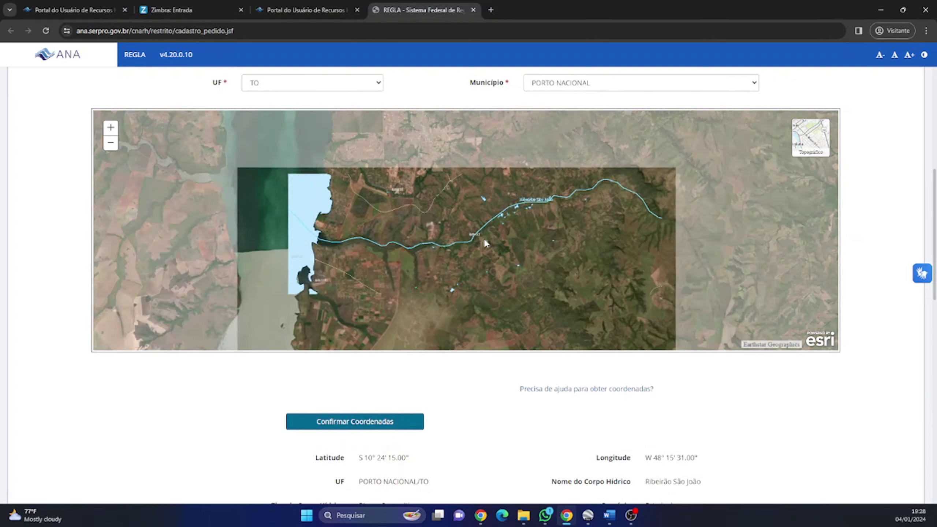
pyautogui.moveTo(464, 211)
pyautogui.mouseDown()
pyautogui.moveTo(419, 269)
pyautogui.moveTo(396, 227)
pyautogui.mouseUp()
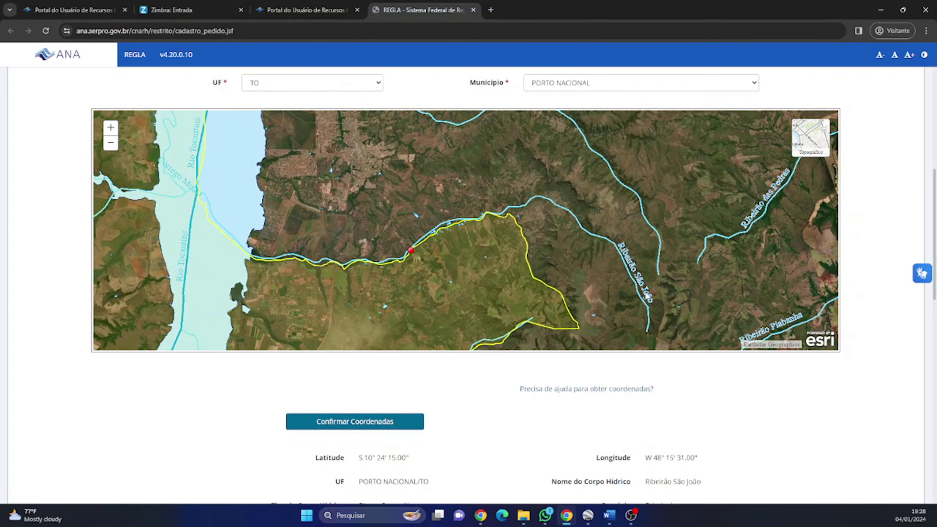
pyautogui.scroll(1, 646, 296)
pyautogui.moveTo(283, 188); pyautogui.dragTo(482, 228)
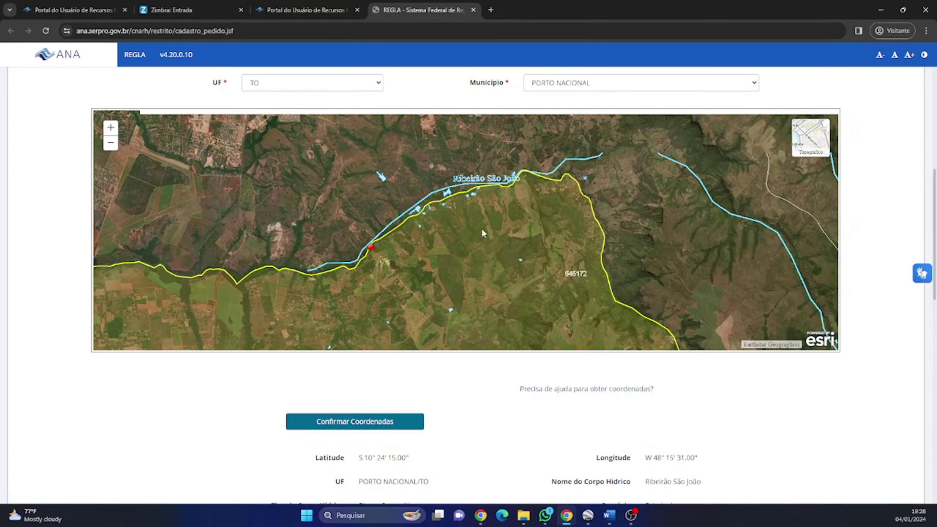
pyautogui.scroll(1, 355, 254)
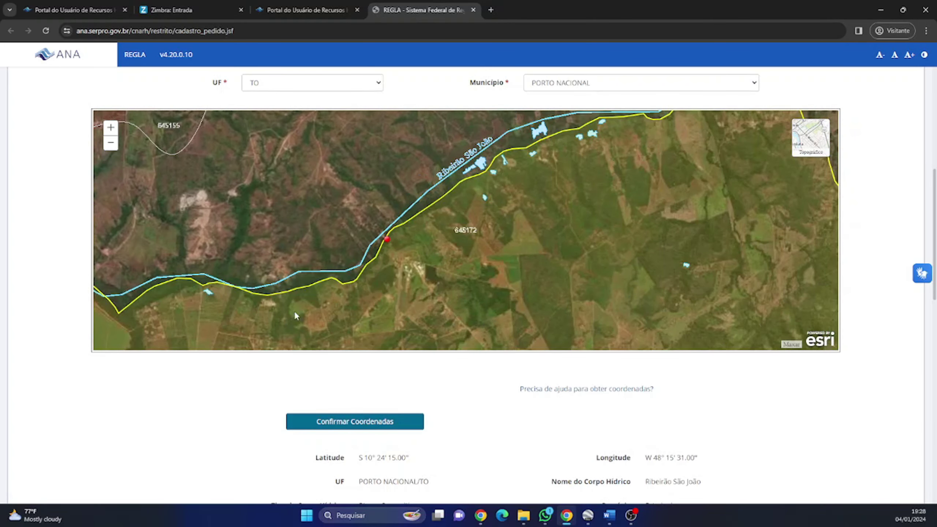
pyautogui.scroll(-8, 251, 375)
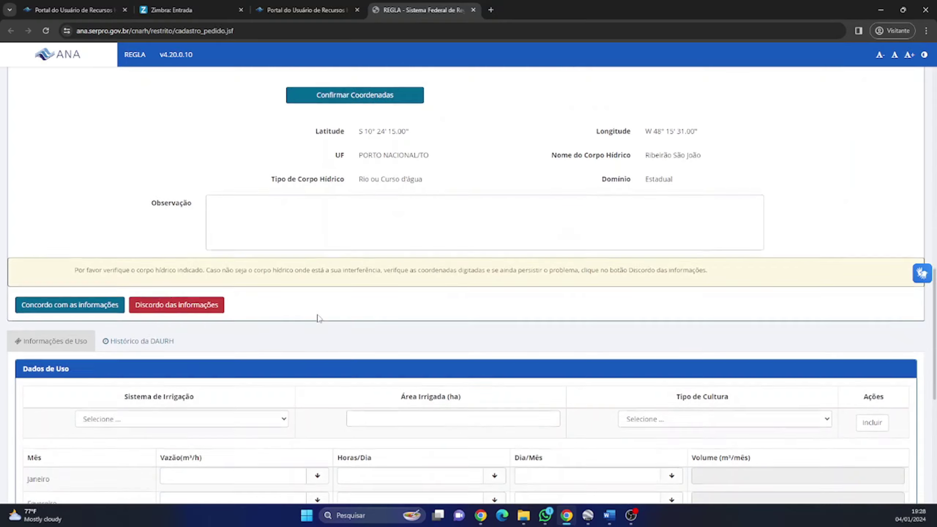
pyautogui.scroll(-4, 318, 318)
pyautogui.click(179, 258)
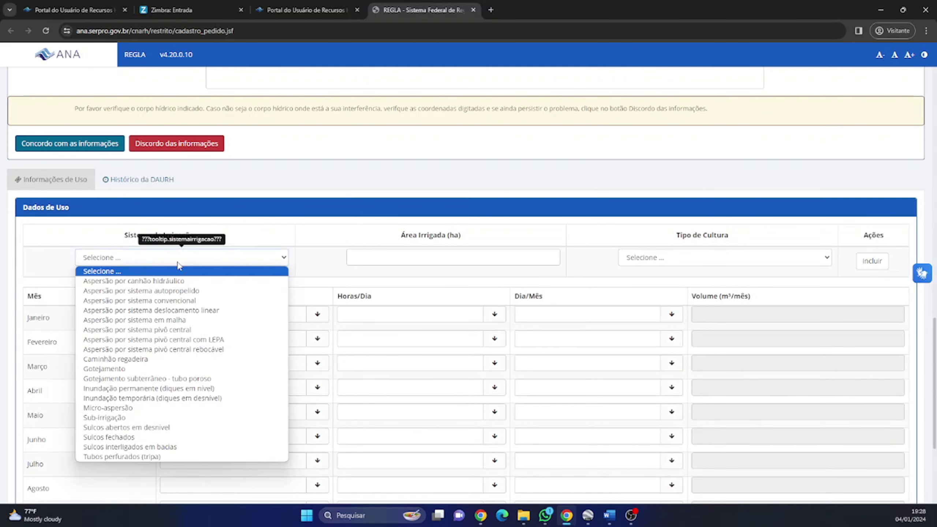
# Step: Add a Gotejamento use entry with 5.0 ha irrigated area and Soja as the crop
pyautogui.click(134, 369)
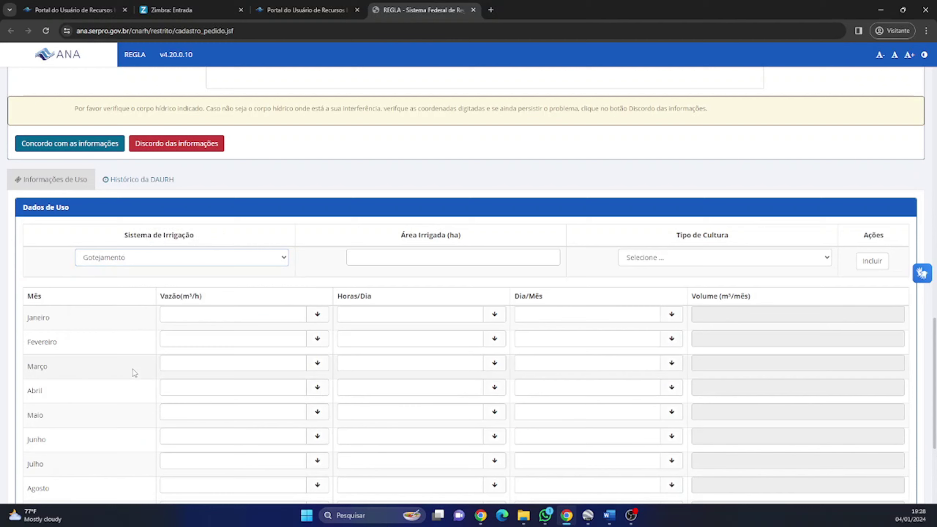
pyautogui.click(390, 263)
pyautogui.click(655, 258)
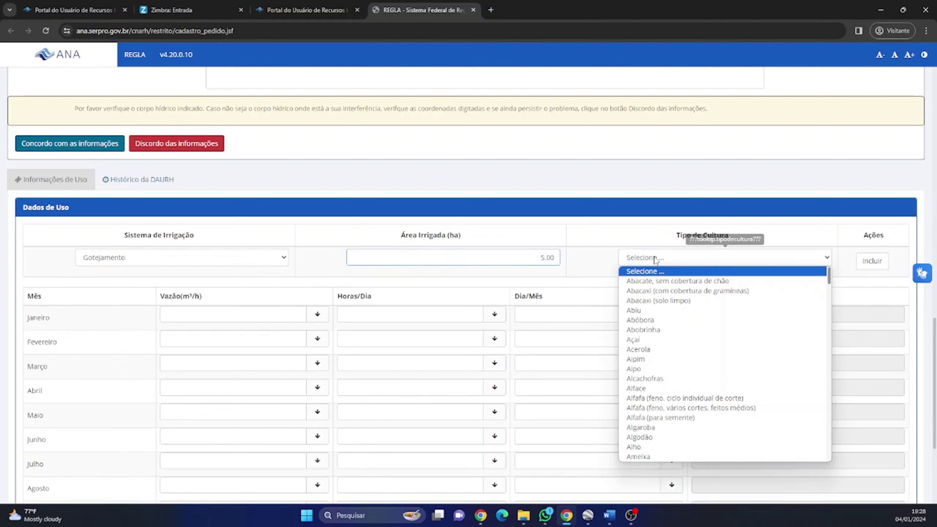
pyautogui.click(650, 321)
pyautogui.click(637, 258)
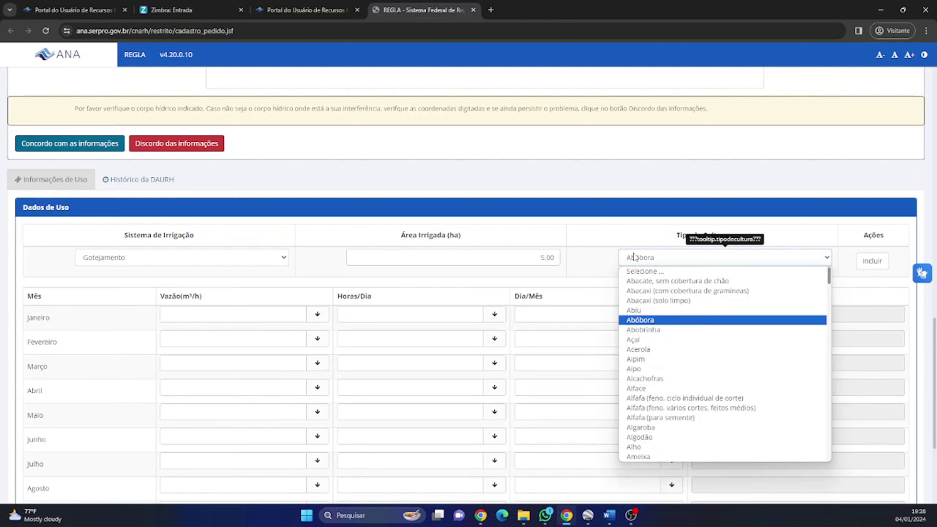
pyautogui.write('soja')
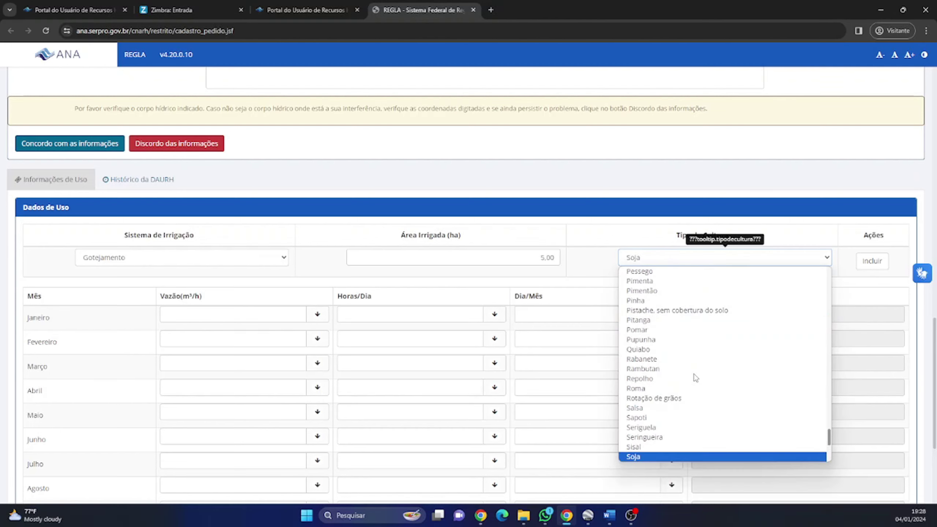
pyautogui.press('Return')
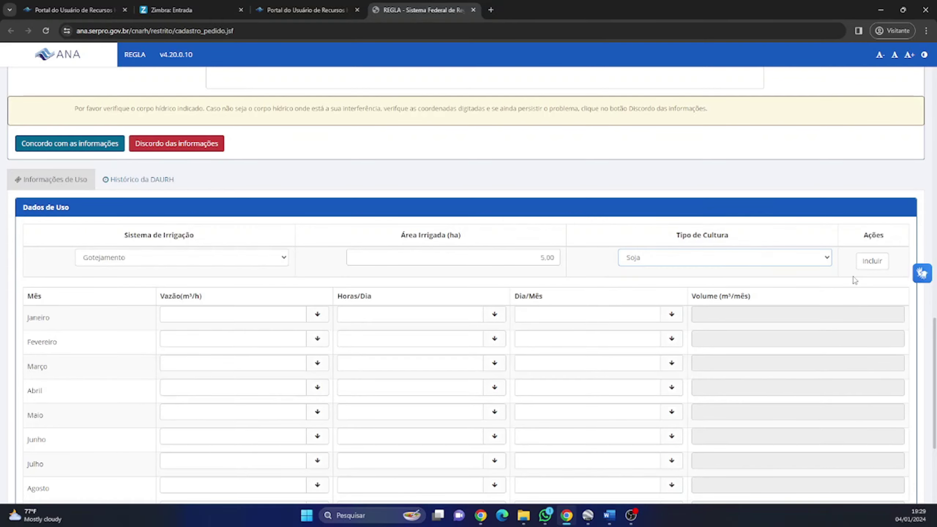
pyautogui.click(871, 263)
pyautogui.scroll(-4, 314, 226)
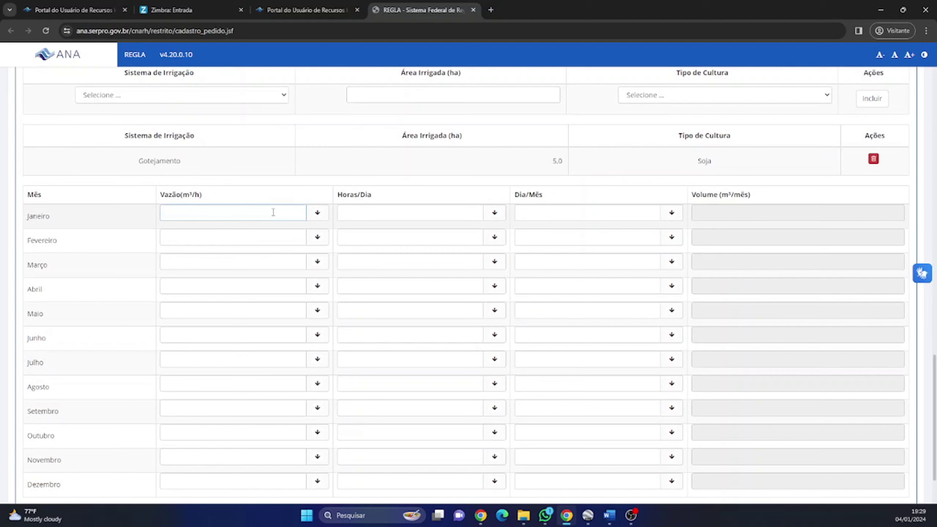
# Step: Fill all months with 100 m³/h, 5 hours/day and 31 days/month, then submit via Continuar
pyautogui.click(296, 213)
pyautogui.write('100')
pyautogui.click(316, 212)
pyautogui.click(368, 215)
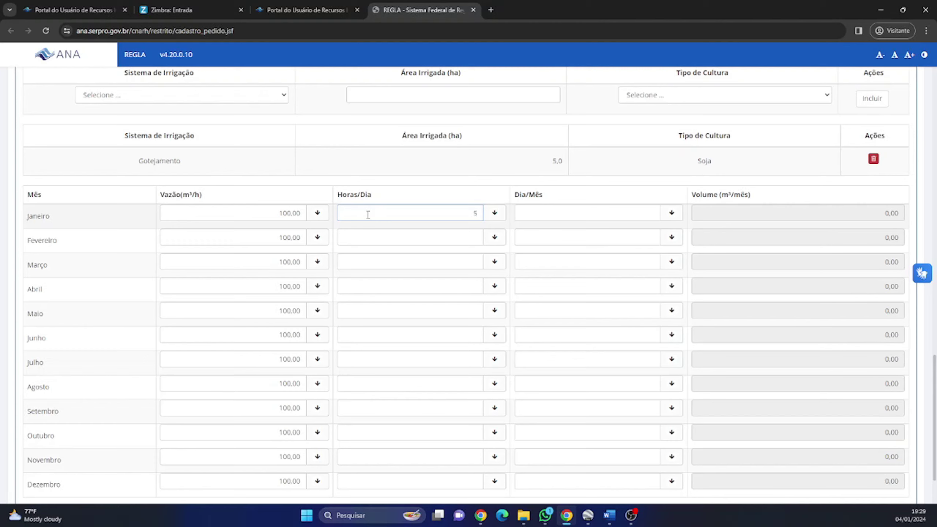
pyautogui.write('5')
pyautogui.click(495, 213)
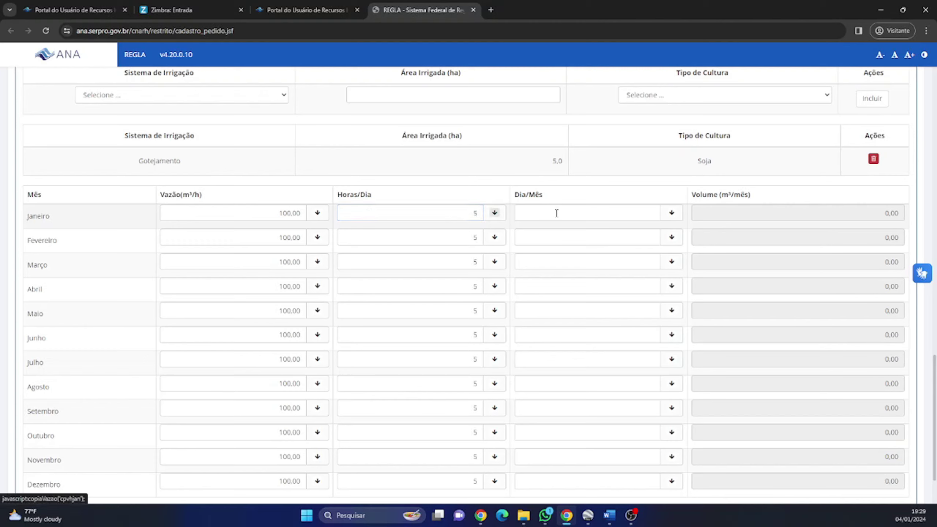
pyautogui.click(561, 213)
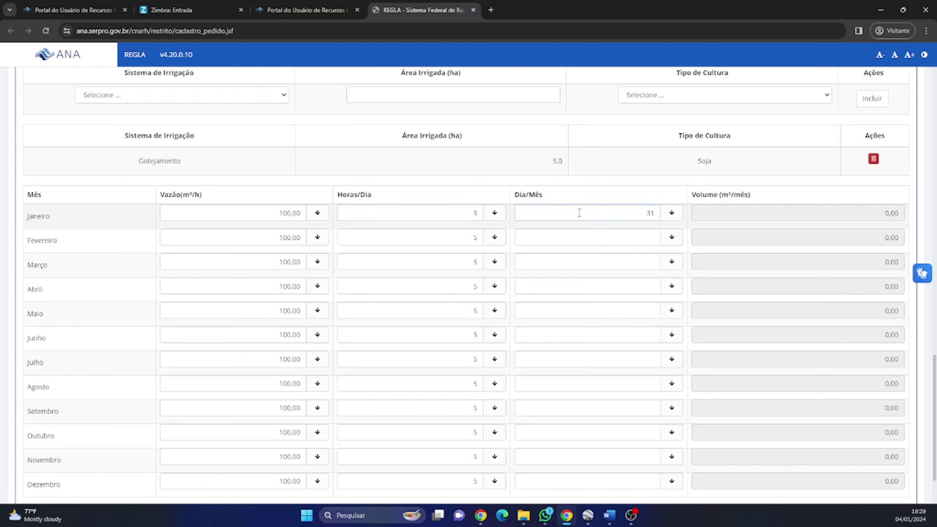
pyautogui.write('31')
pyautogui.click(671, 213)
pyautogui.scroll(-2, 609, 216)
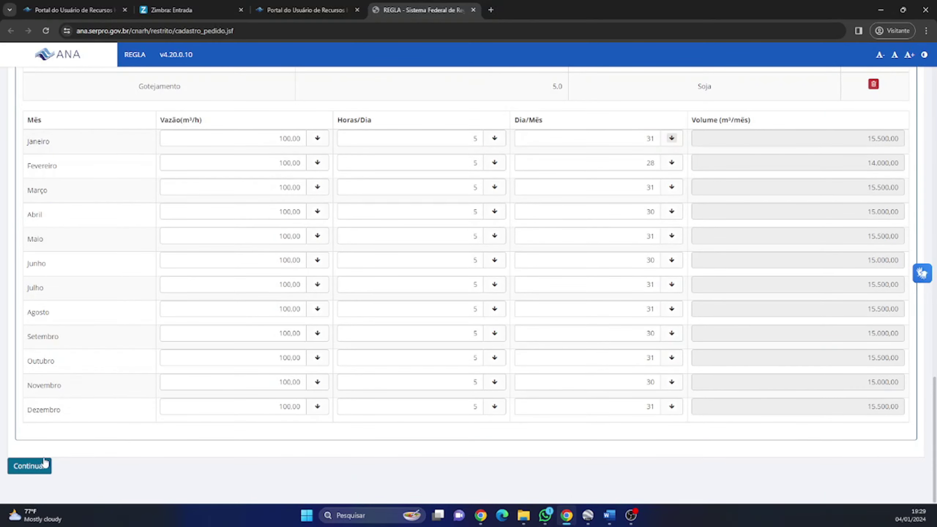
pyautogui.click(39, 474)
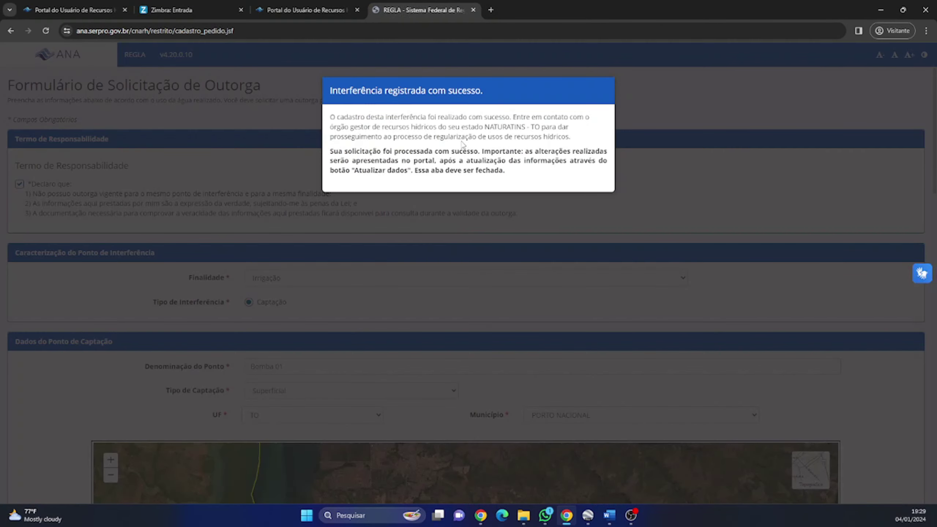
# Step: Read the 'Interferência registrada com sucesso' notice about contacting NATURATINS - TO
pyautogui.moveTo(516, 119); pyautogui.dragTo(574, 139)
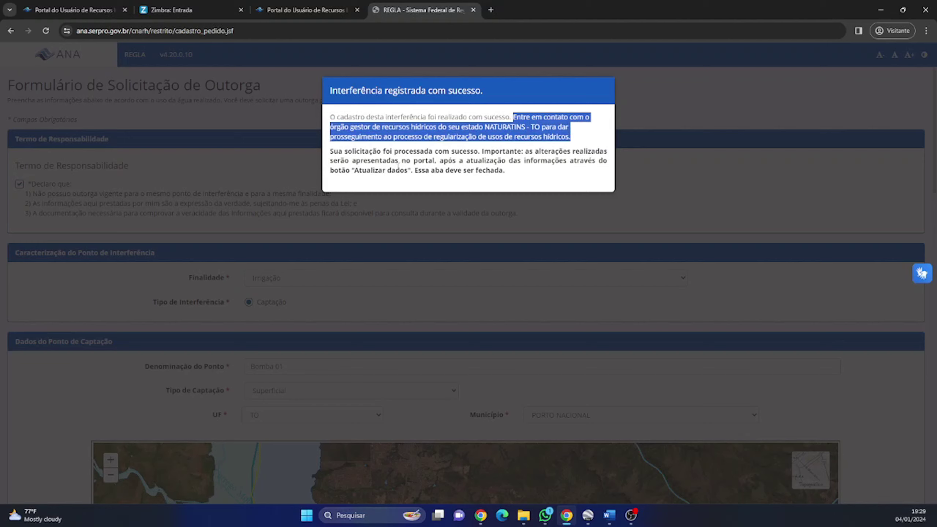
pyautogui.click(397, 219)
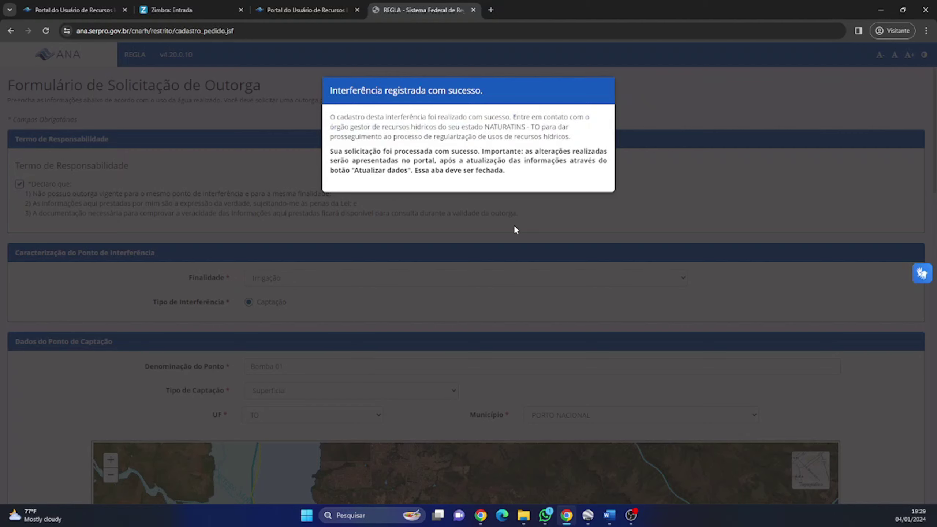
pyautogui.hotkey('alt', 'Tab')
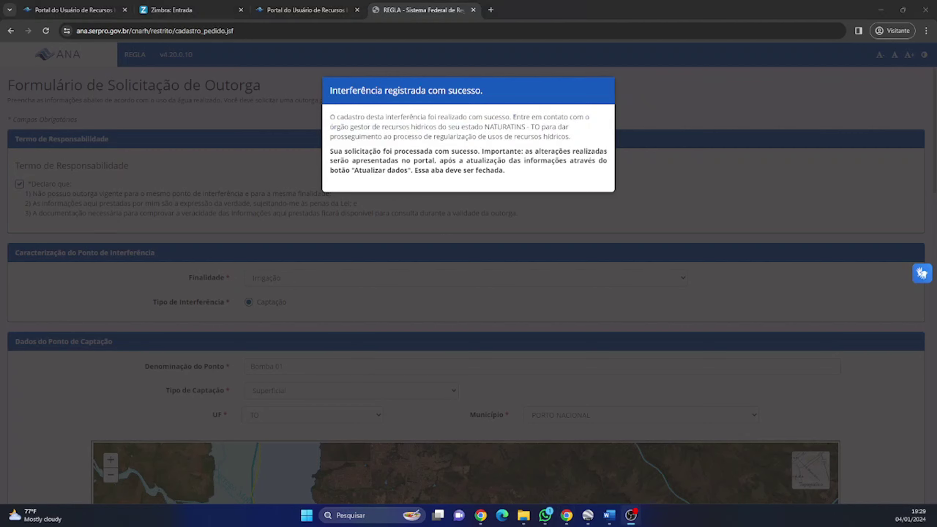
# Step: Open Estadual Pedidos em Análise and save Bomba 01's interference report as a PDF to Downloads
pyautogui.click(319, 8)
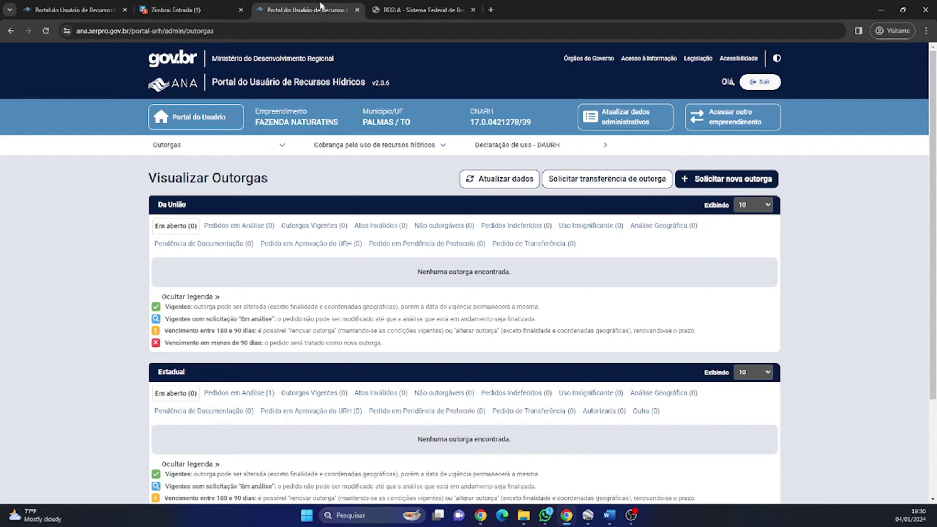
pyautogui.click(174, 145)
pyautogui.scroll(-3, 180, 184)
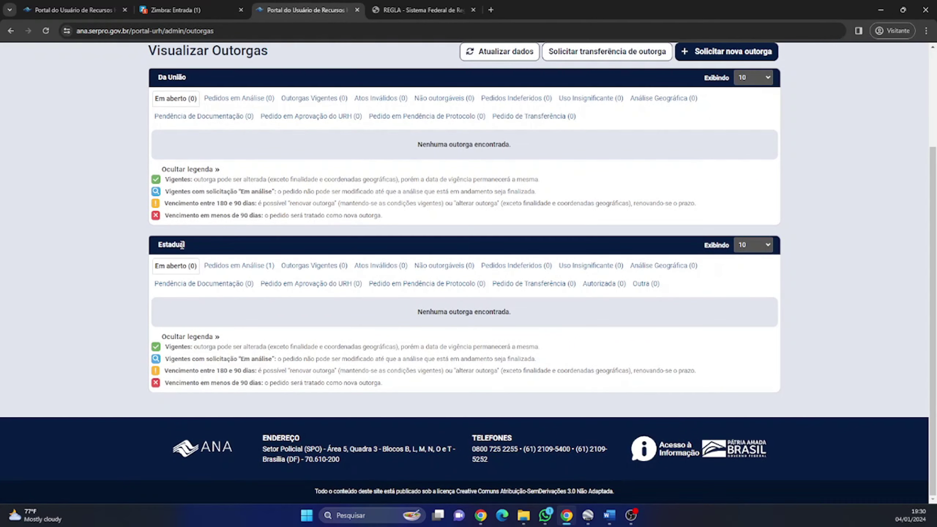
pyautogui.moveTo(181, 244); pyautogui.dragTo(138, 249)
pyautogui.click(227, 269)
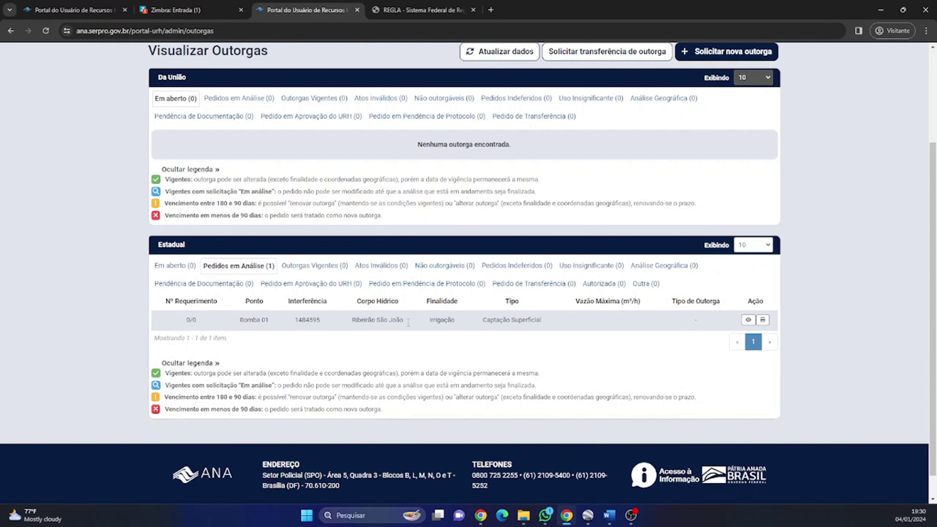
pyautogui.click(767, 318)
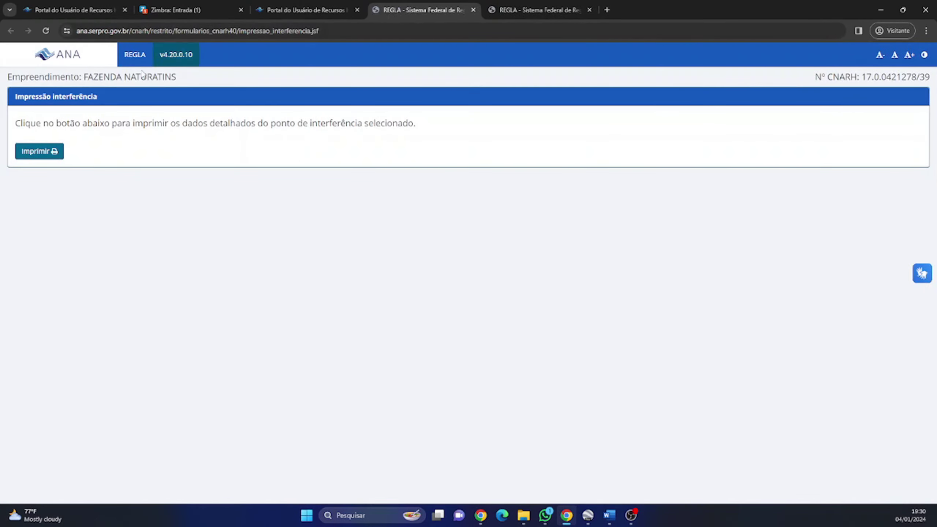
pyautogui.click(45, 152)
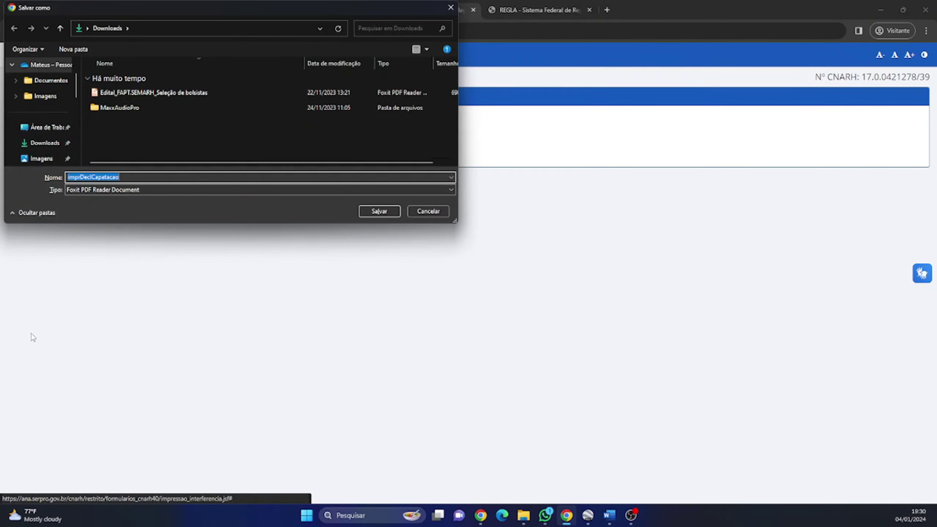
pyautogui.press('Return')
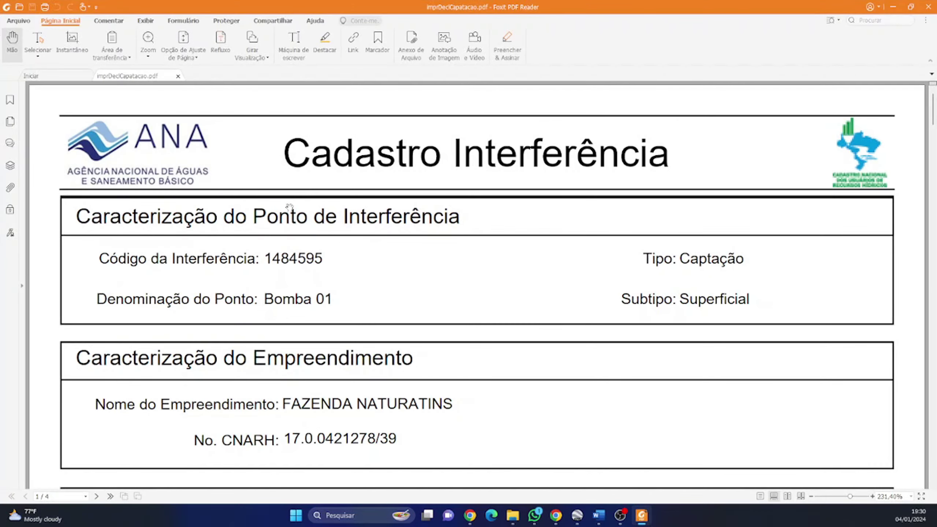
# Step: Scroll through the four pages of imprDeclCapatacao.pdf down to its Em Análise status, then close Foxit
pyautogui.scroll(-3, 290, 207)
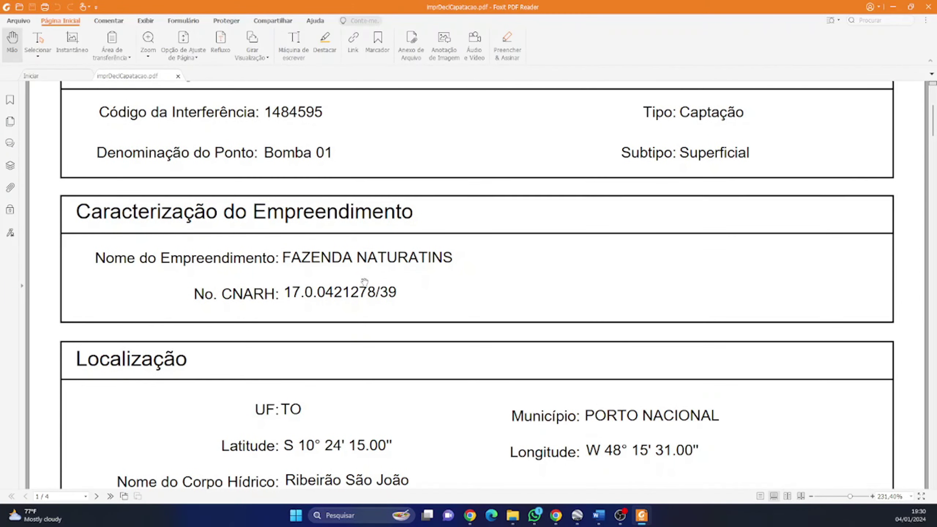
pyautogui.scroll(-4, 364, 282)
pyautogui.scroll(7, 365, 282)
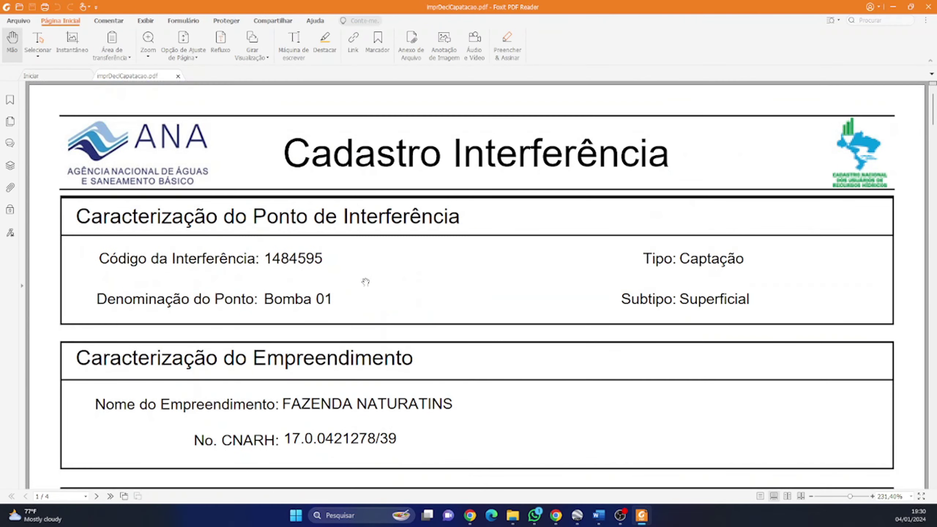
pyautogui.scroll(-12, 366, 282)
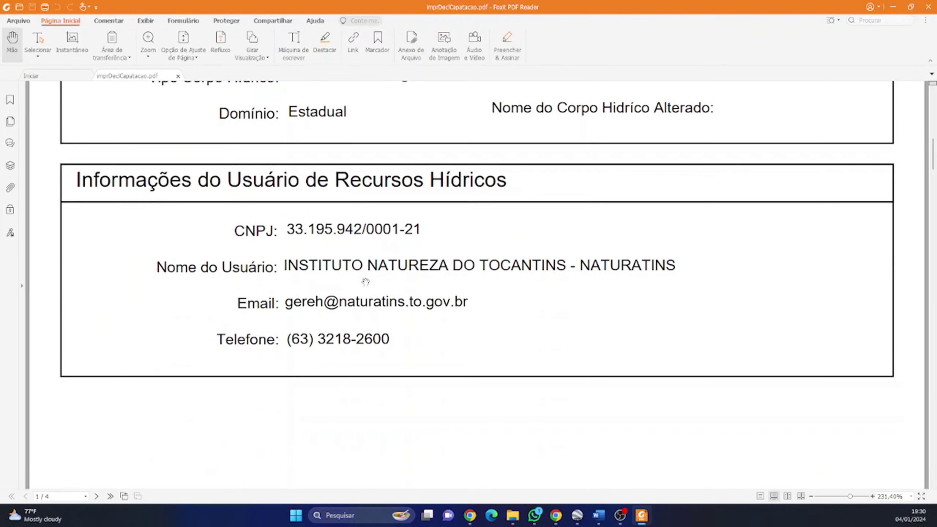
pyautogui.scroll(-8, 365, 282)
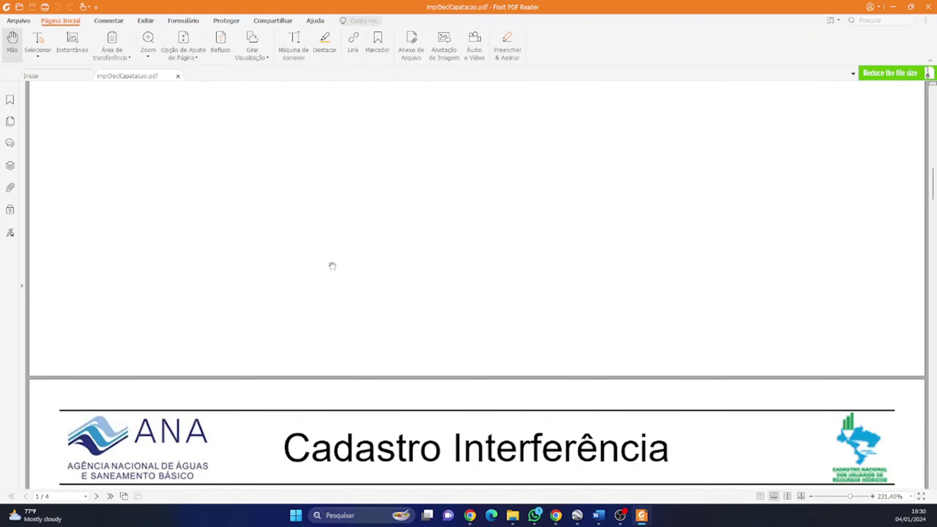
pyautogui.scroll(-14, 333, 266)
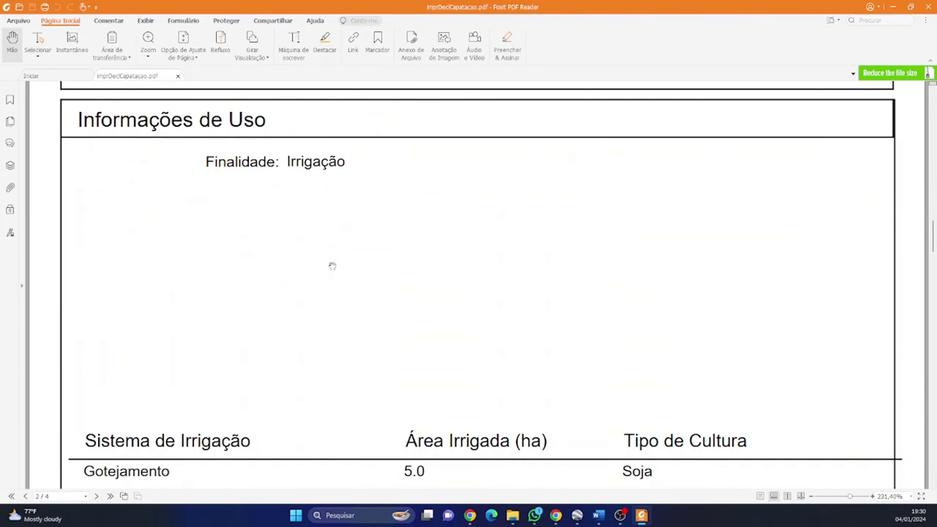
pyautogui.scroll(-16, 332, 266)
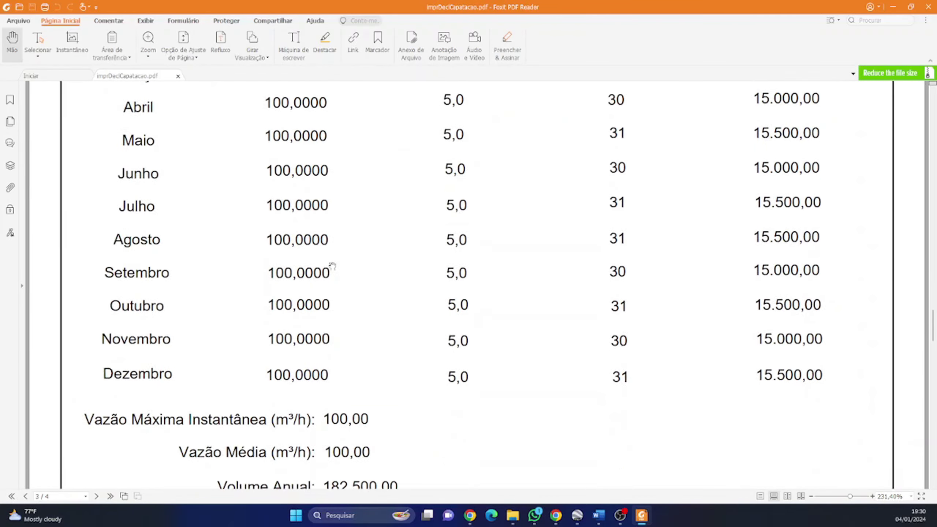
pyautogui.scroll(-16, 332, 266)
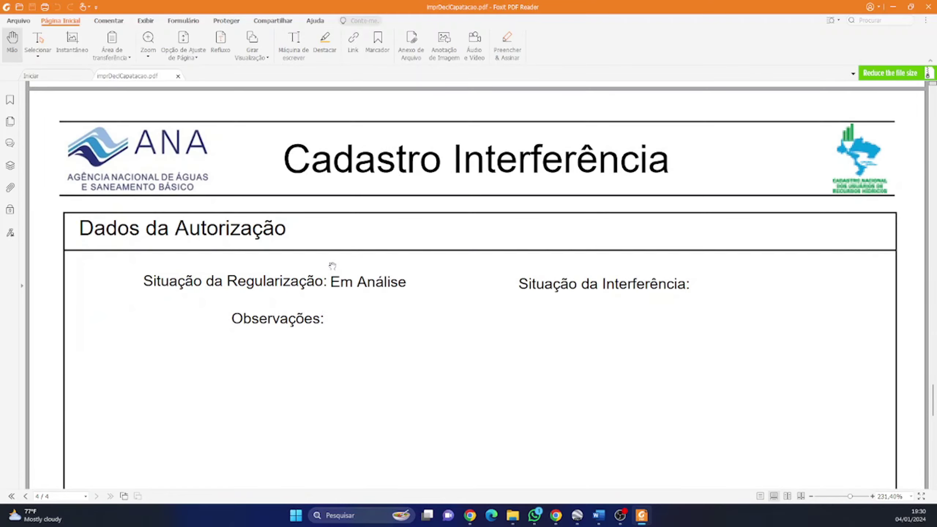
pyautogui.click(928, 7)
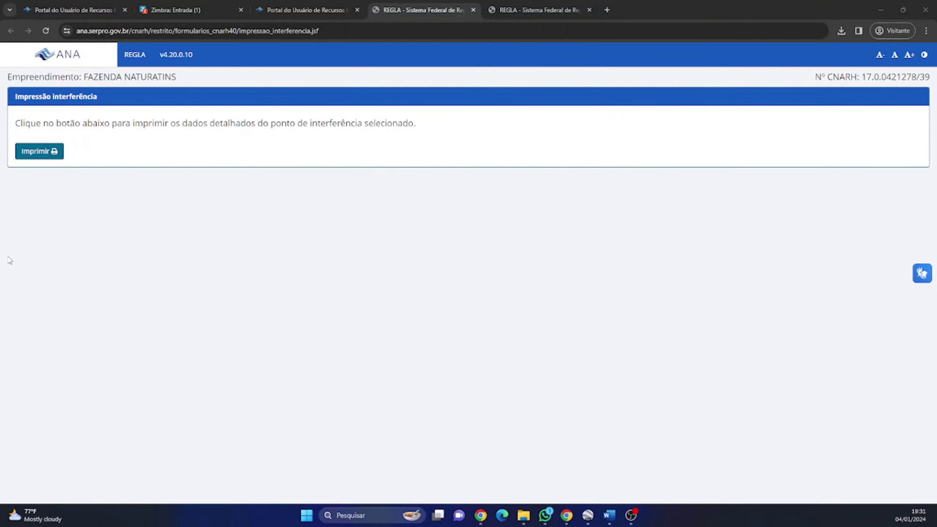
# Step: Return to the Portal do Usuário tab showing Visualizar Outorgas with Bomba 01 in analysis
pyautogui.click(308, 10)
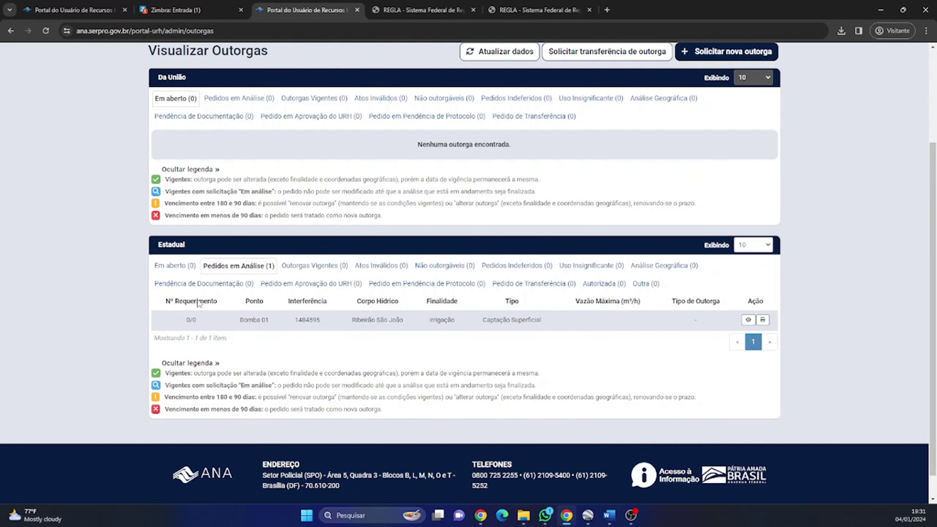